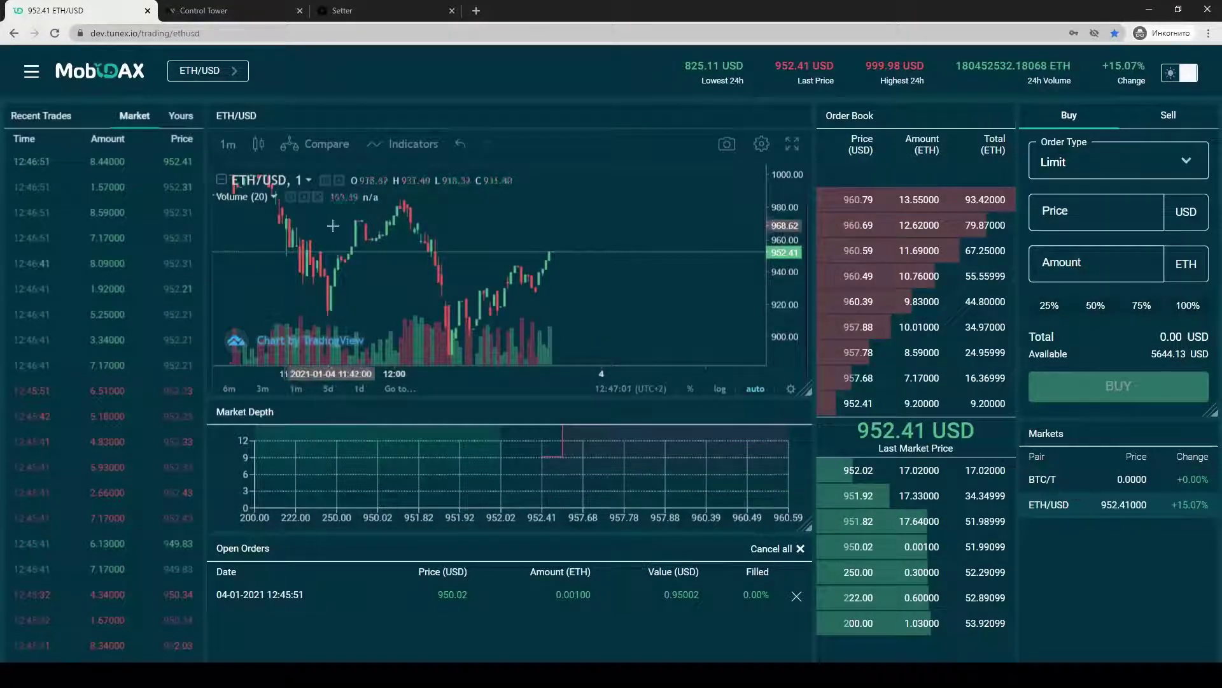
Step: Glance at Control Tower's markets and Setter's currencies, then open MobiDAX's wallets page
{"action": "left_click", "coordinate": [241, 10]}
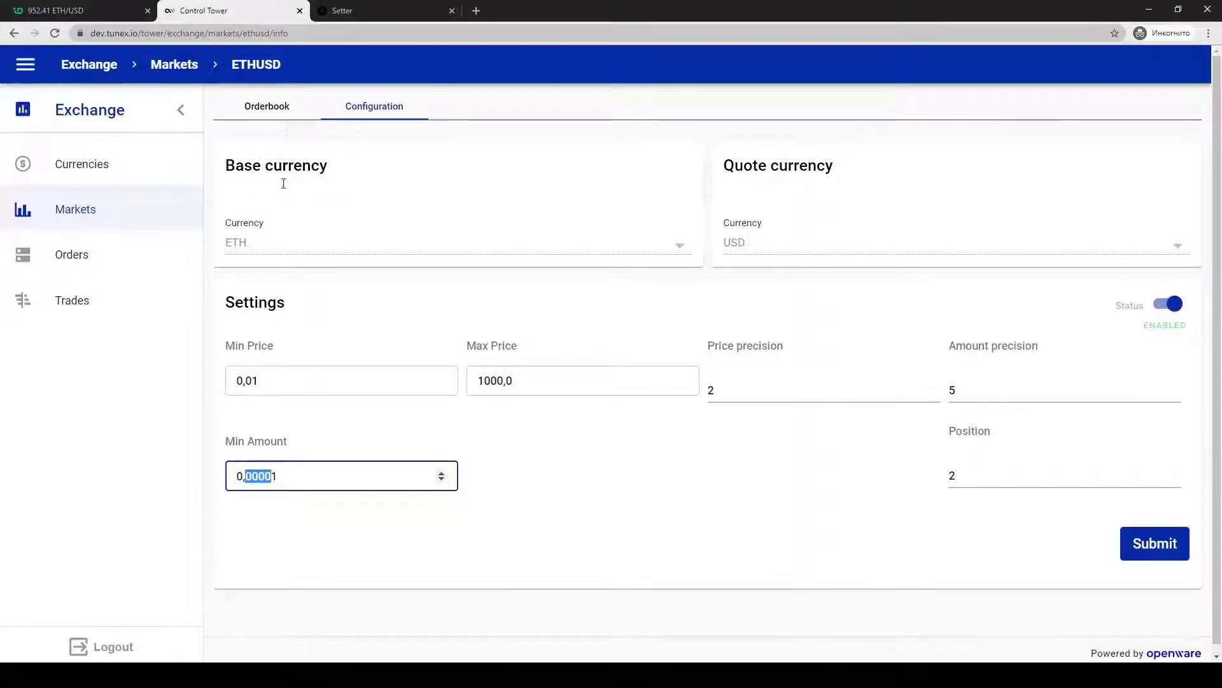
{"action": "left_click", "coordinate": [92, 205]}
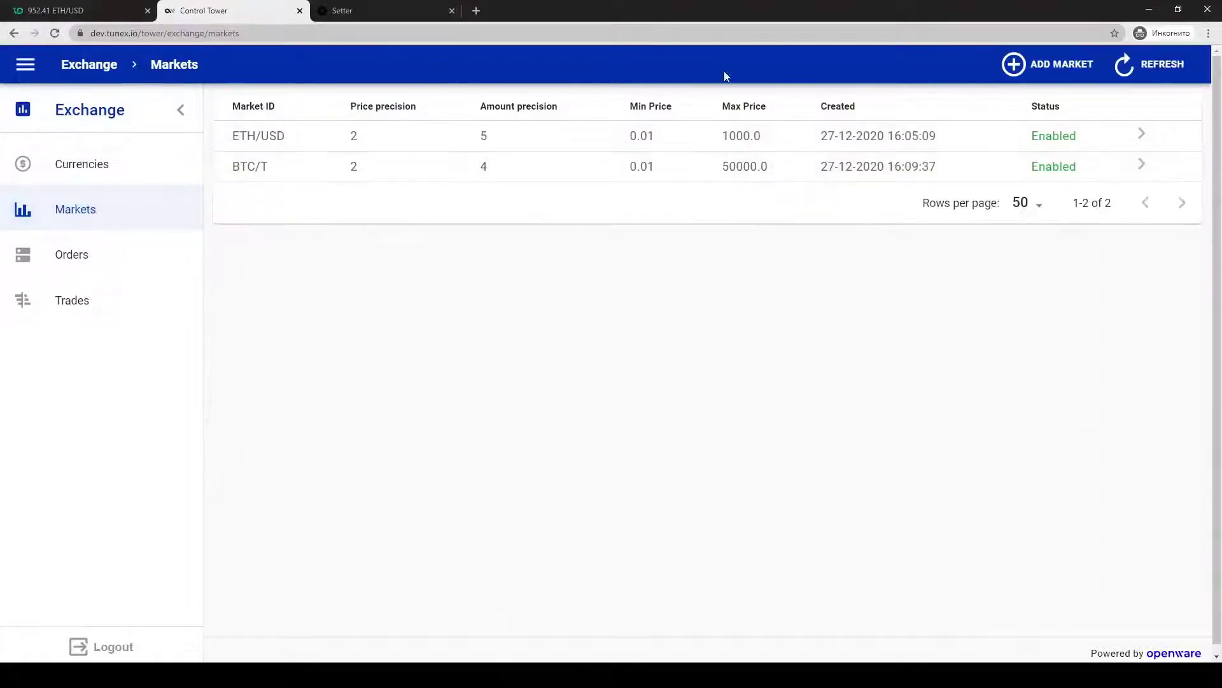
{"action": "left_click", "coordinate": [371, 11]}
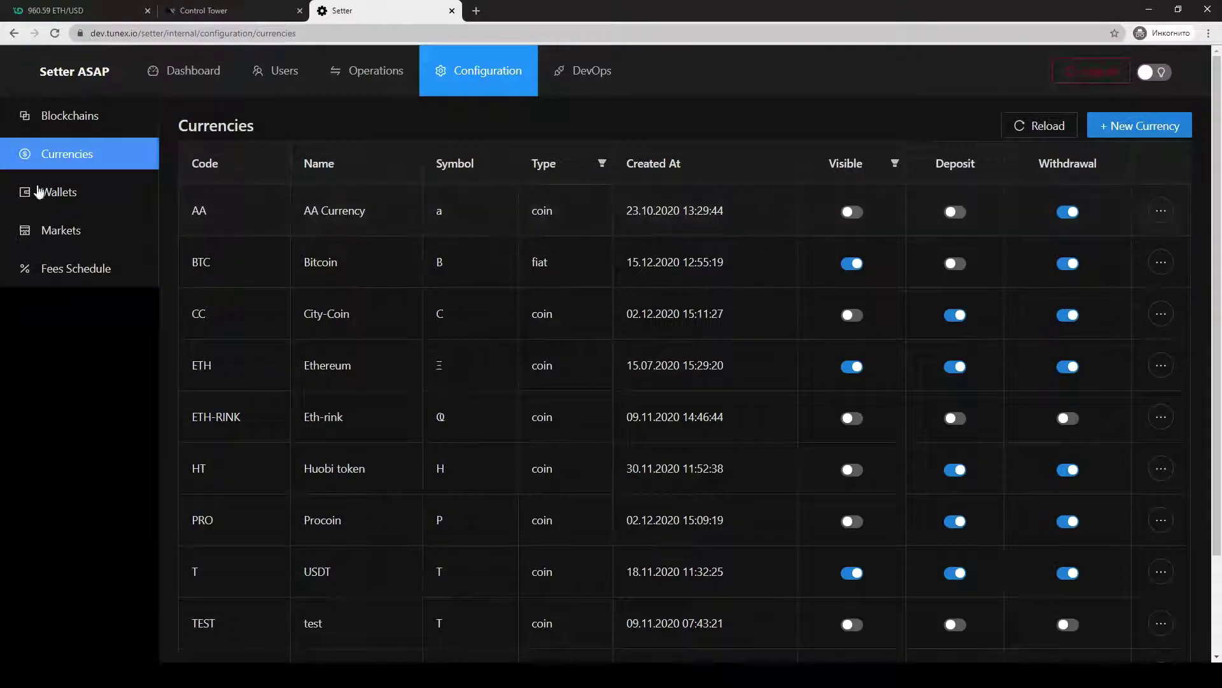
{"action": "left_click", "coordinate": [131, 19]}
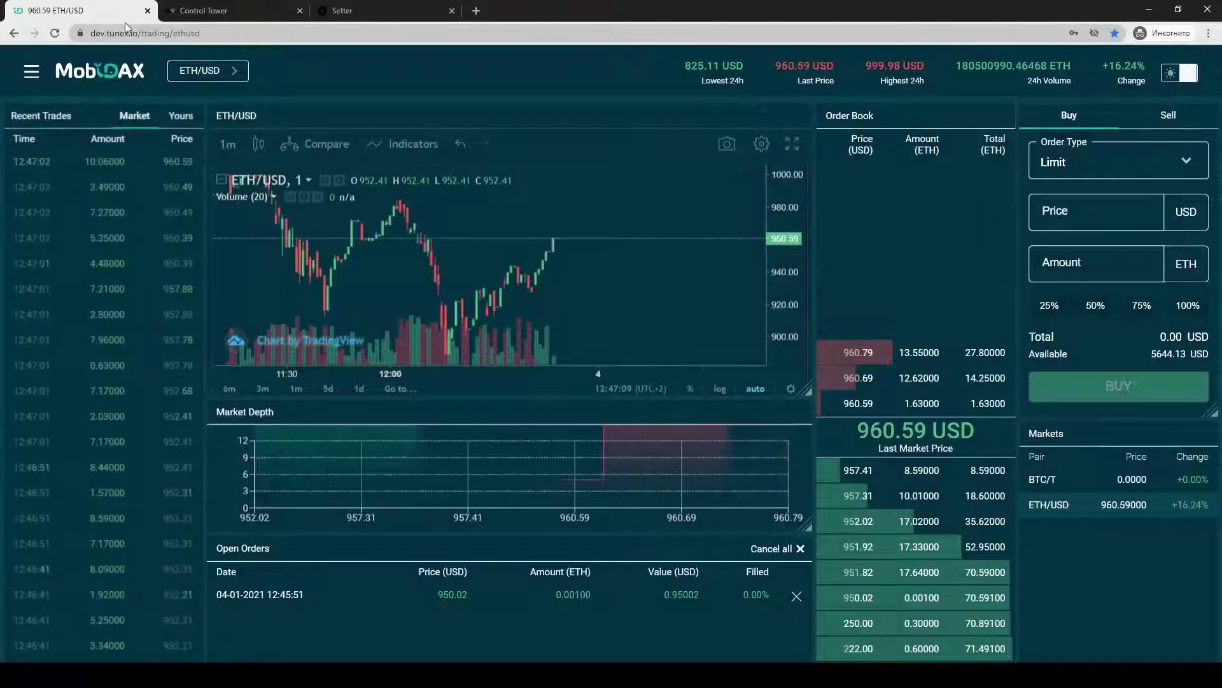
{"action": "left_click", "coordinate": [32, 73]}
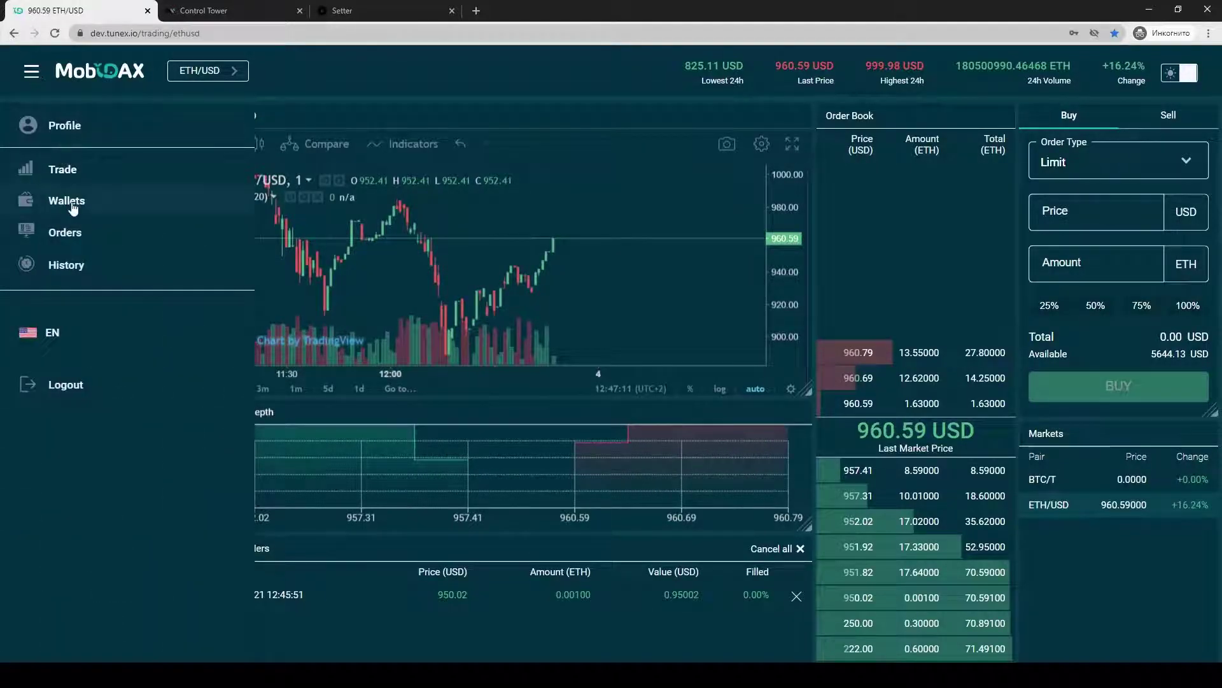
{"action": "left_click", "coordinate": [70, 201]}
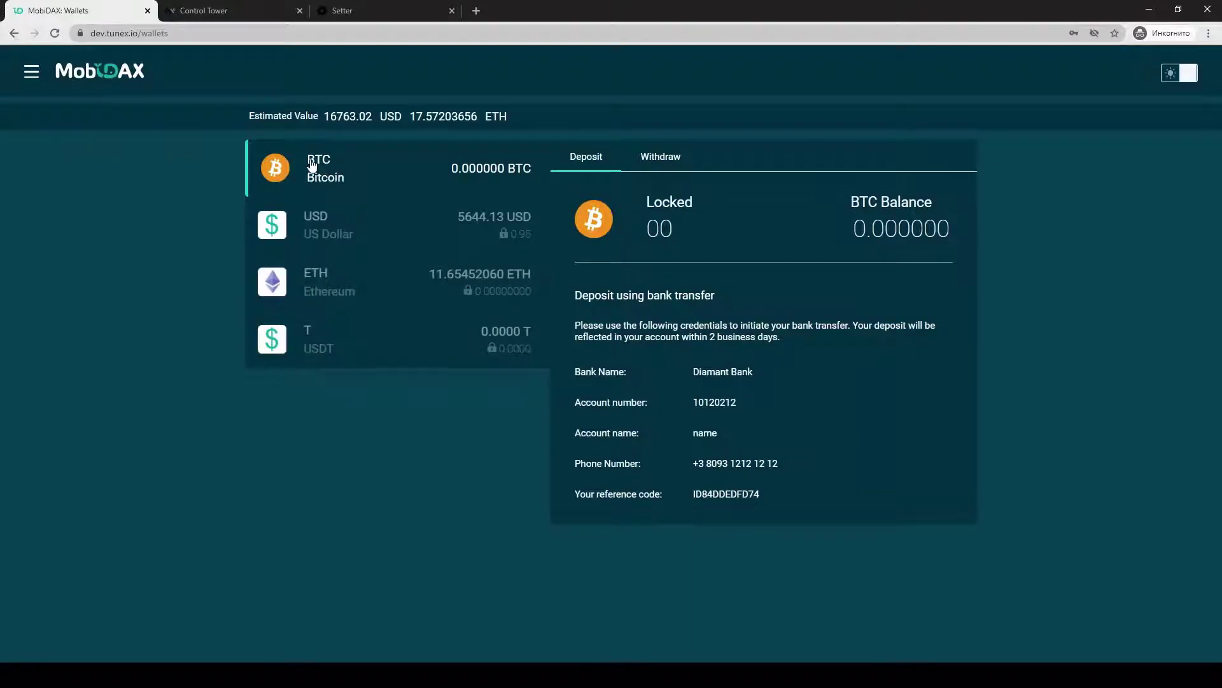
Step: Make HT visible in Setter's Currencies table and confirm the Huobi token wallet in MobiDAX
{"action": "left_click", "coordinate": [357, 11]}
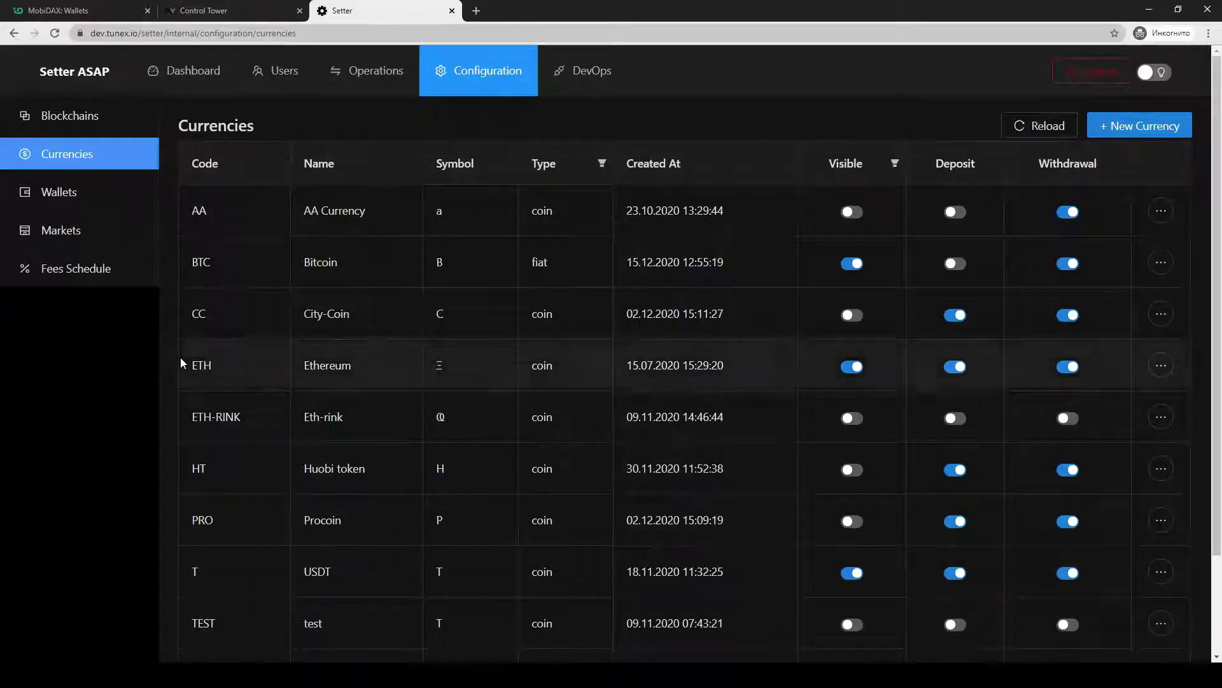
{"action": "left_click", "coordinate": [853, 469]}
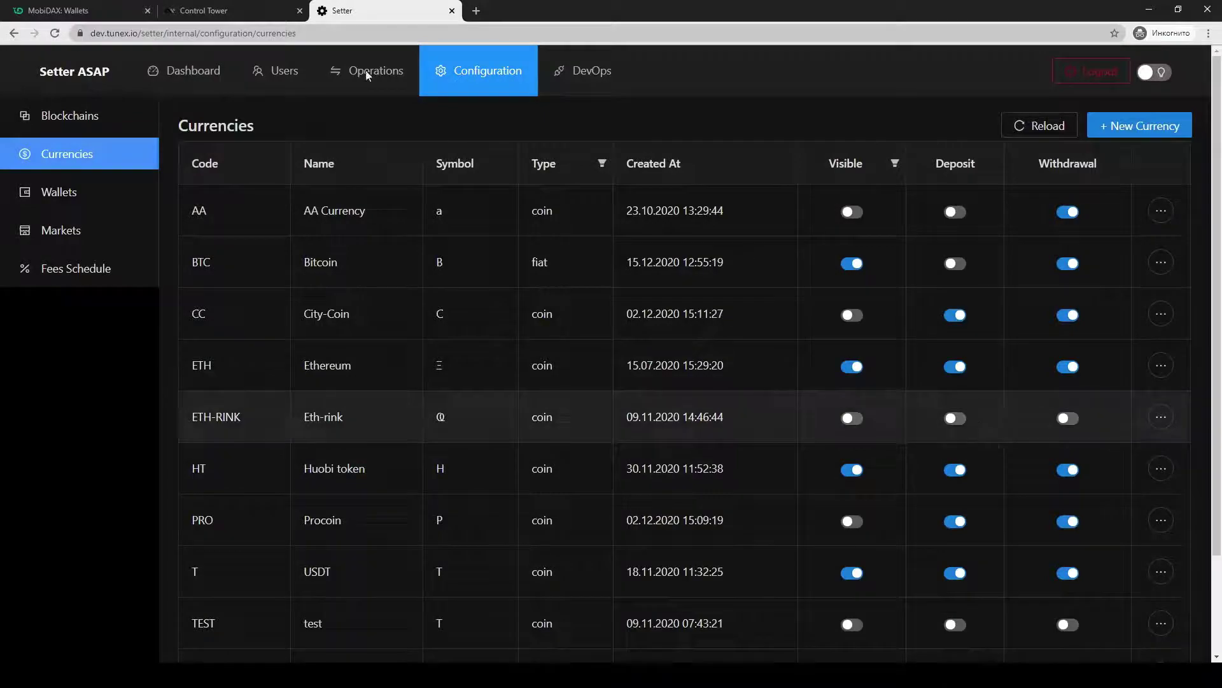
{"action": "left_click", "coordinate": [89, 11]}
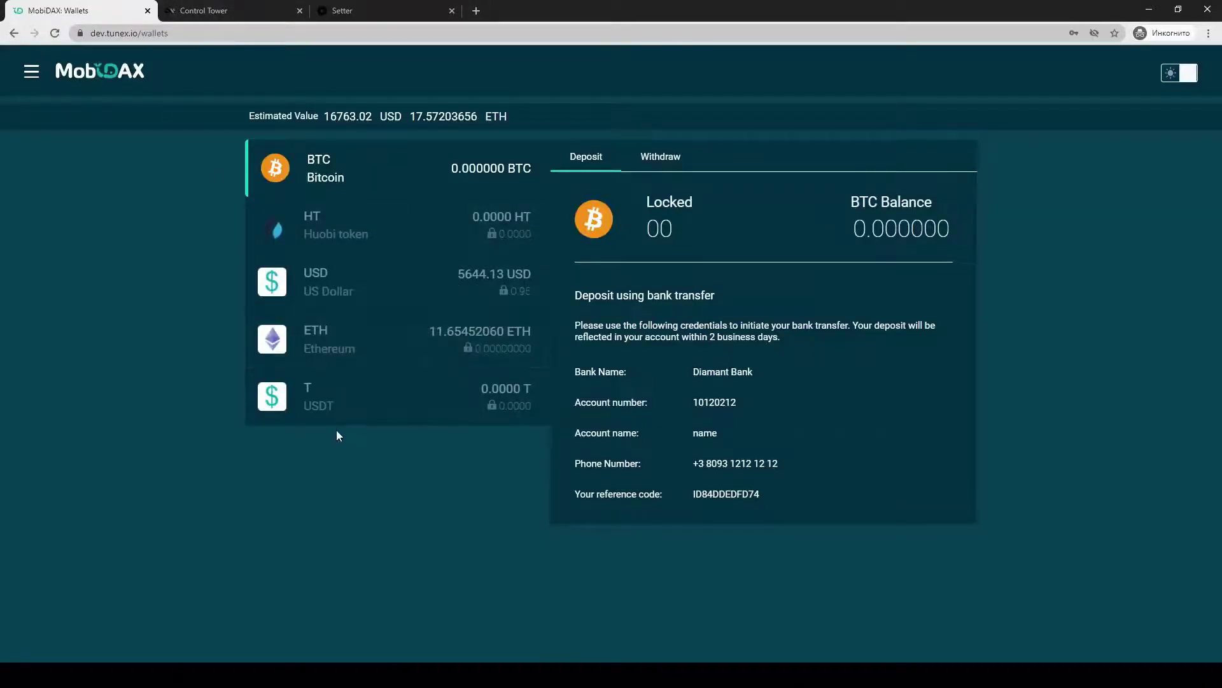
{"action": "left_click", "coordinate": [250, 13]}
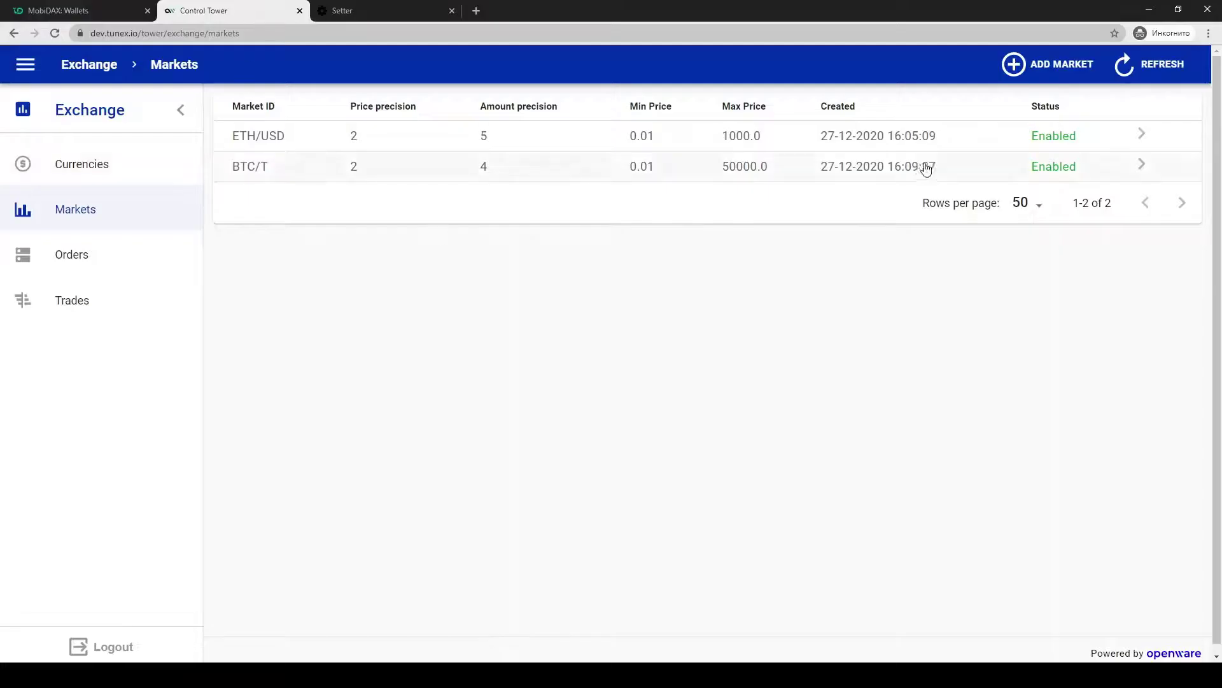
Step: Add a Control Tower market with base currency BTC and quote currency HT
{"action": "left_click", "coordinate": [1062, 64]}
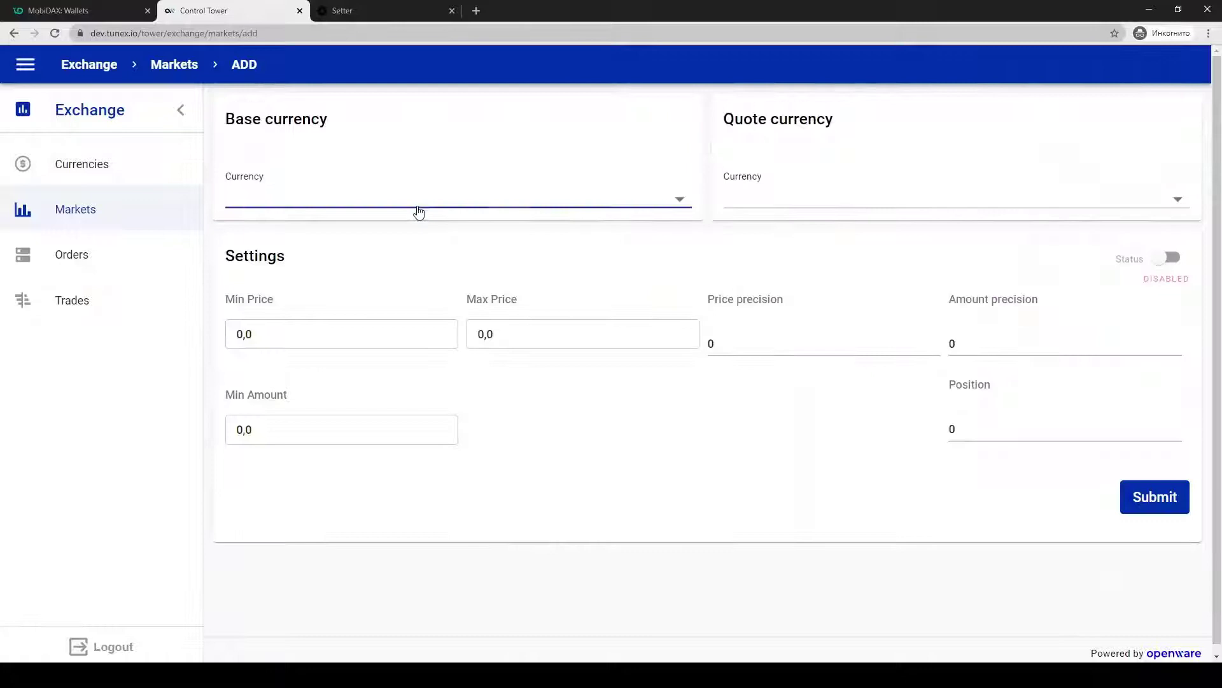
{"action": "left_click", "coordinate": [338, 201]}
{"action": "left_click", "coordinate": [255, 226]}
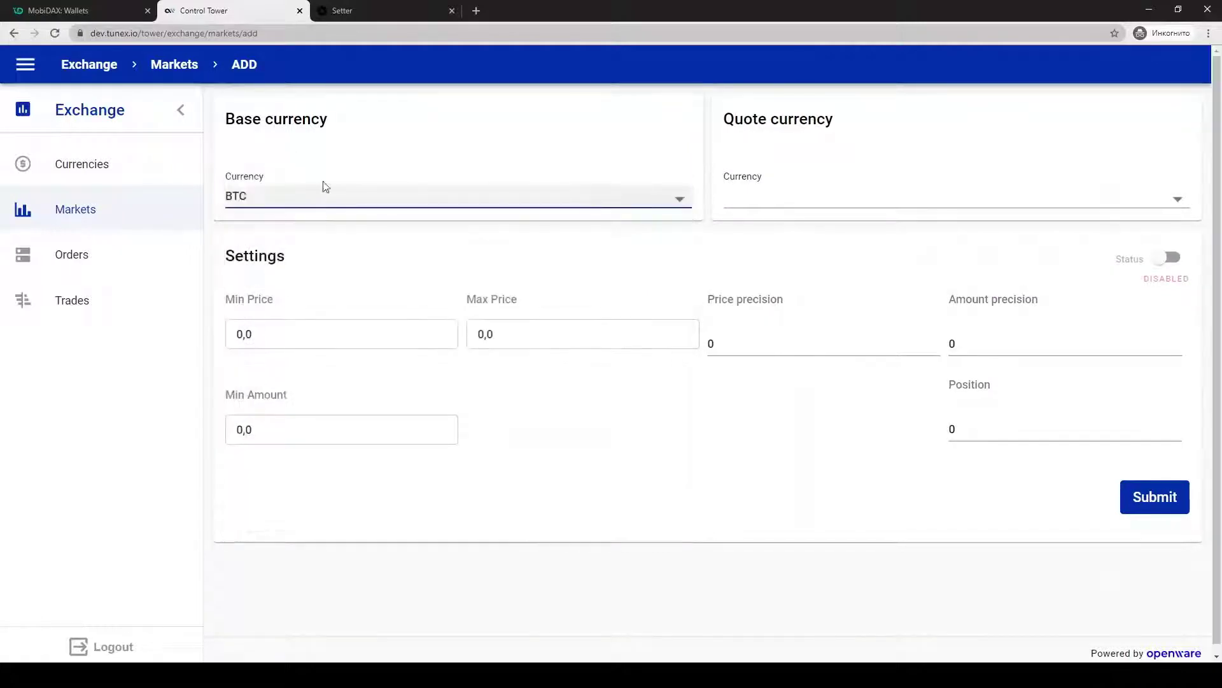
{"action": "left_click", "coordinate": [775, 190]}
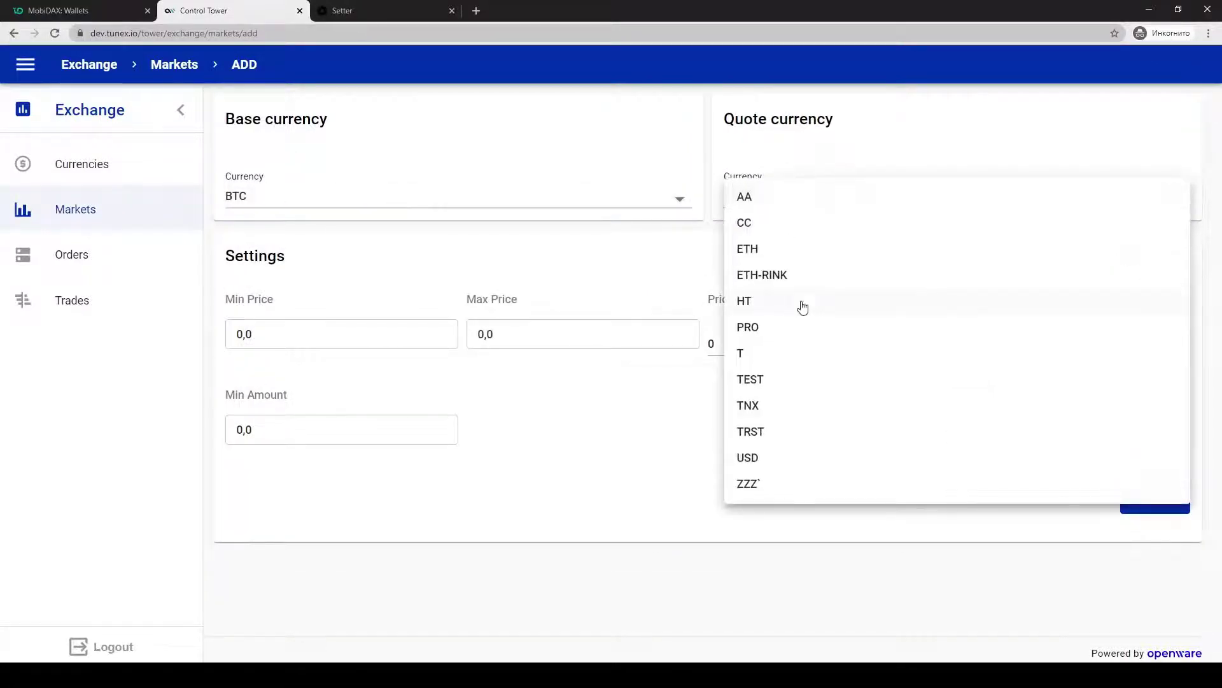
{"action": "left_click", "coordinate": [766, 301]}
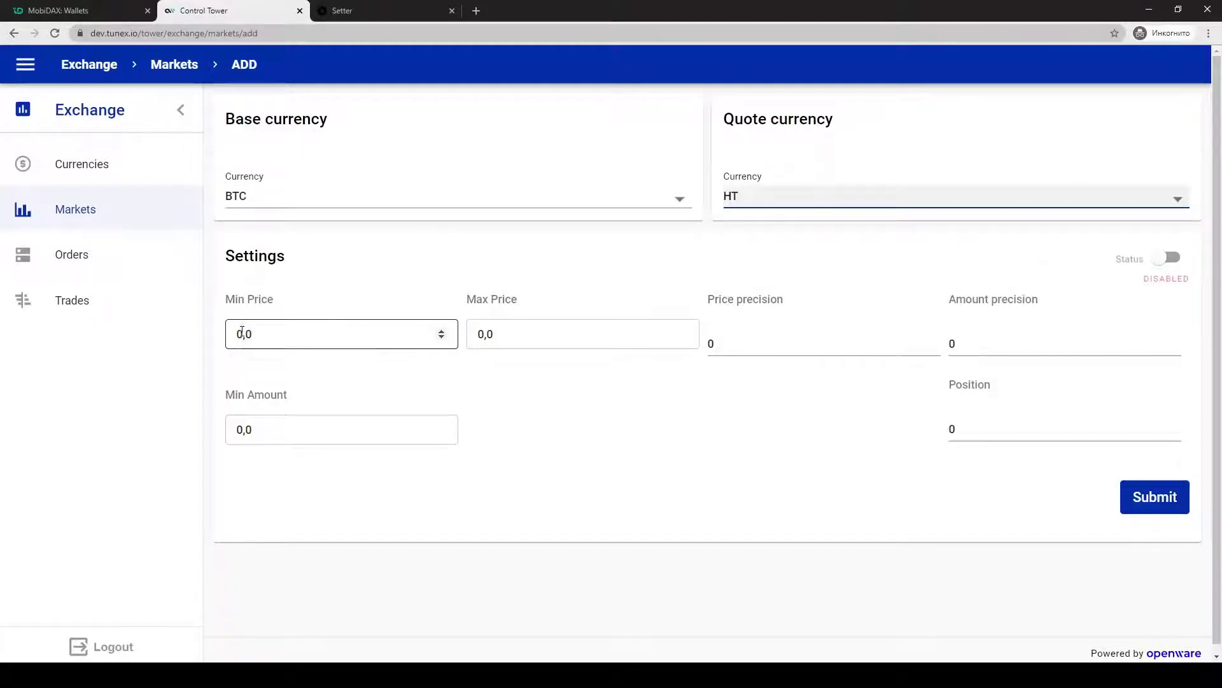
Step: Enter min price 1 and max price 1000000 on the BTC/HT market form
{"action": "left_click_drag", "start_coordinate": [241, 332], "coordinate": [216, 336]}
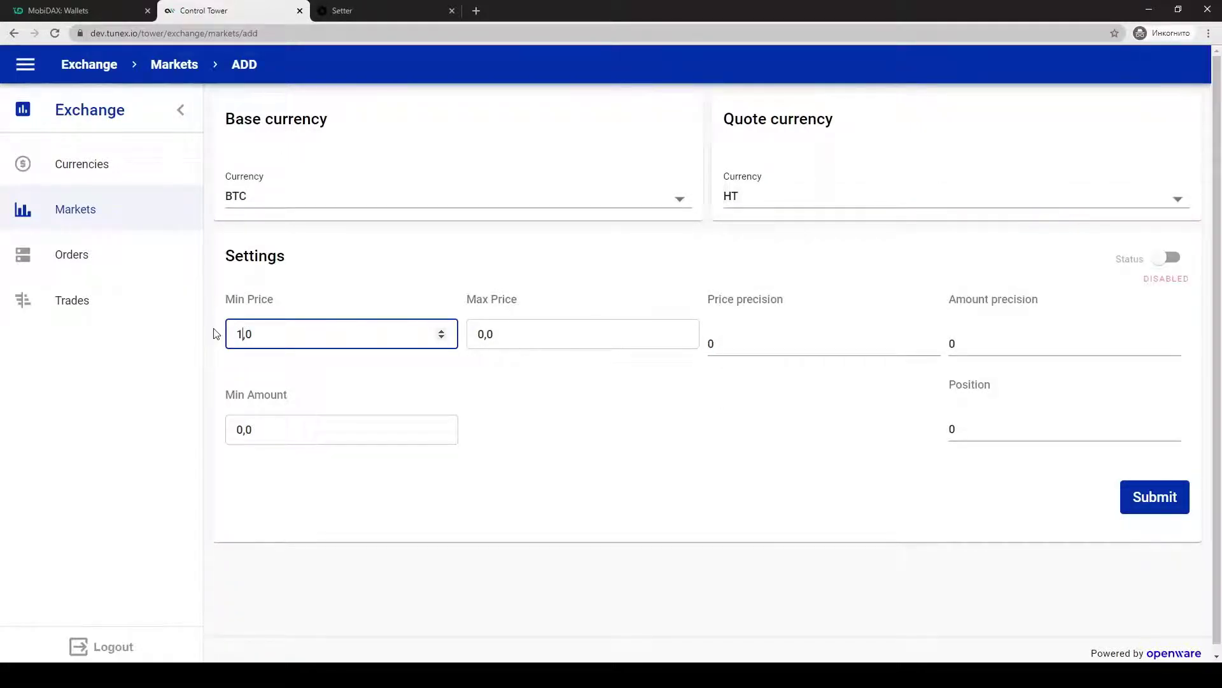
{"action": "left_click", "coordinate": [473, 328]}
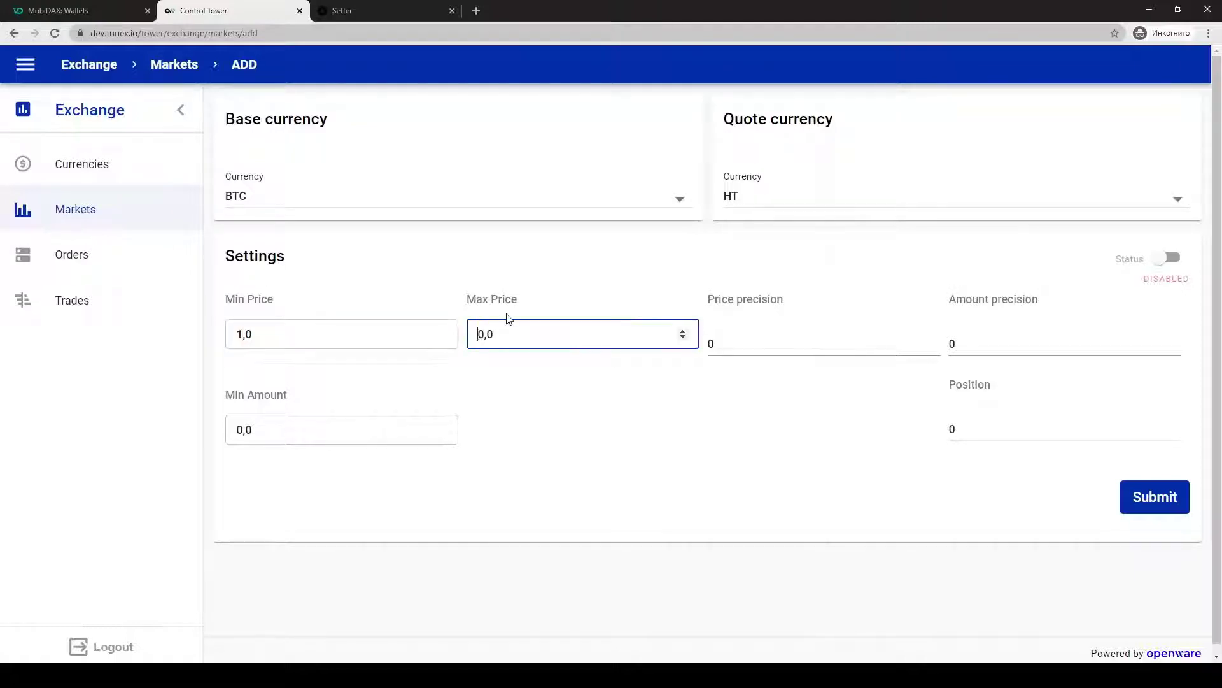
{"action": "type", "text": "100000"}
{"action": "left_click", "coordinate": [728, 344]}
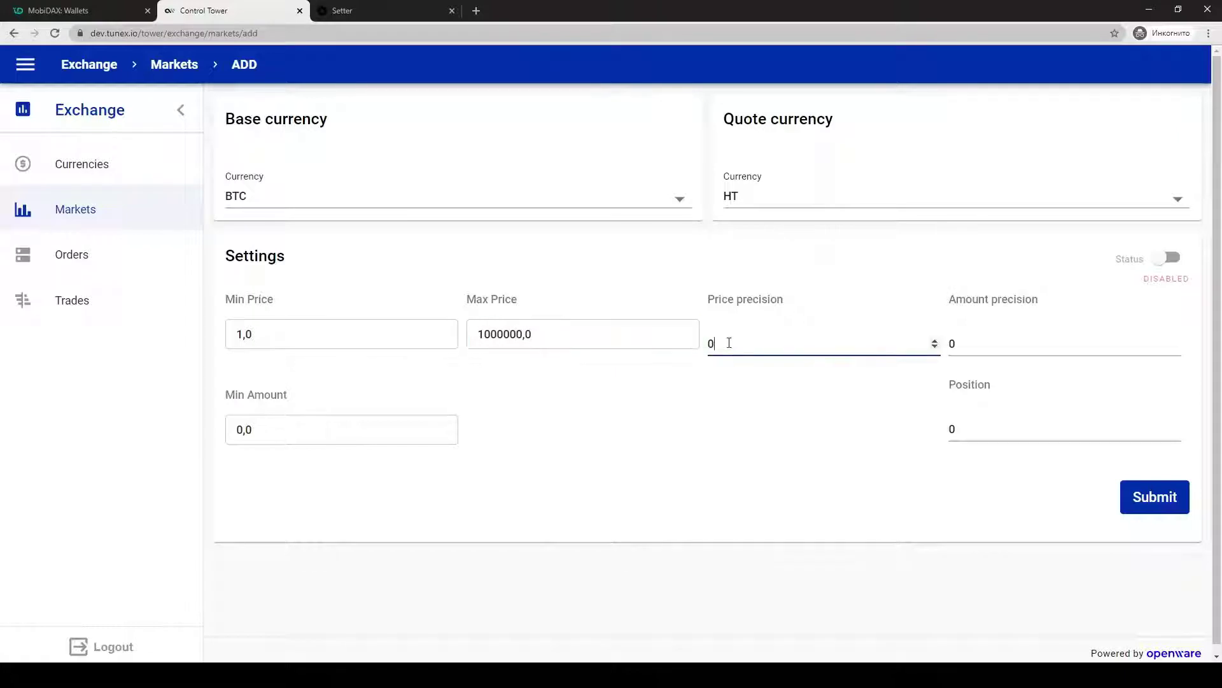
Step: Set the BTC/HT price precision to 4, checking MobiDAX's wallets page in between
{"action": "left_click", "coordinate": [77, 11]}
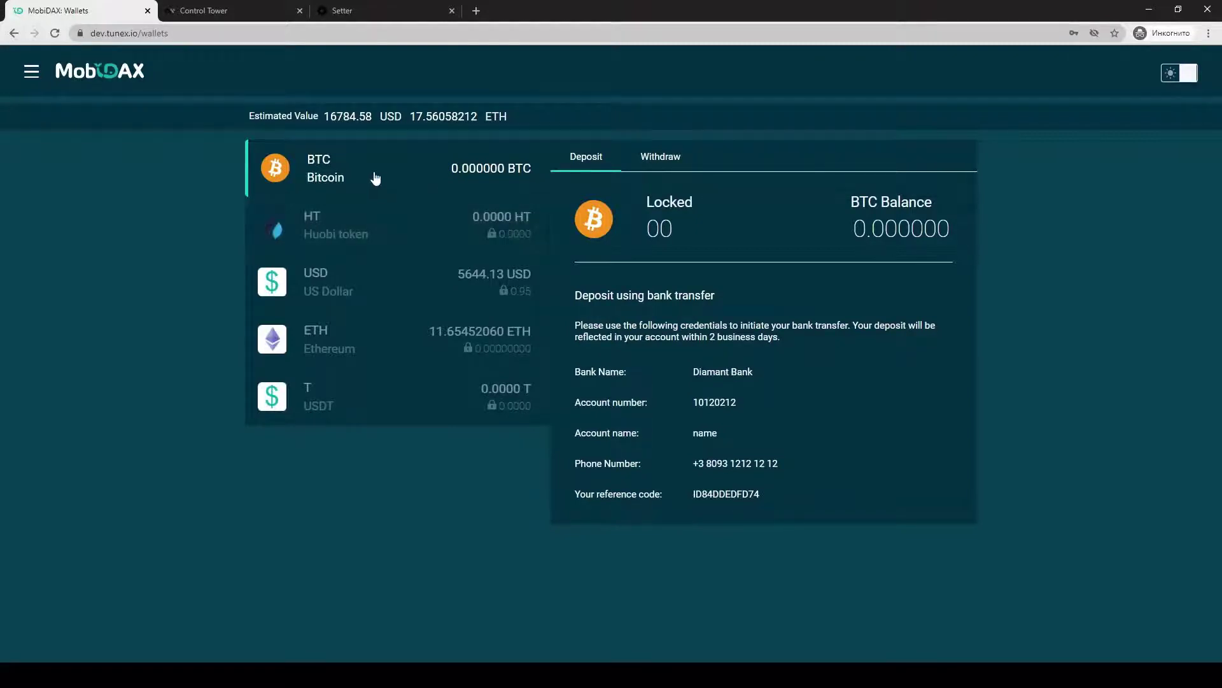
{"action": "left_click", "coordinate": [219, 9]}
{"action": "left_click_drag", "start_coordinate": [708, 342], "coordinate": [703, 342]}
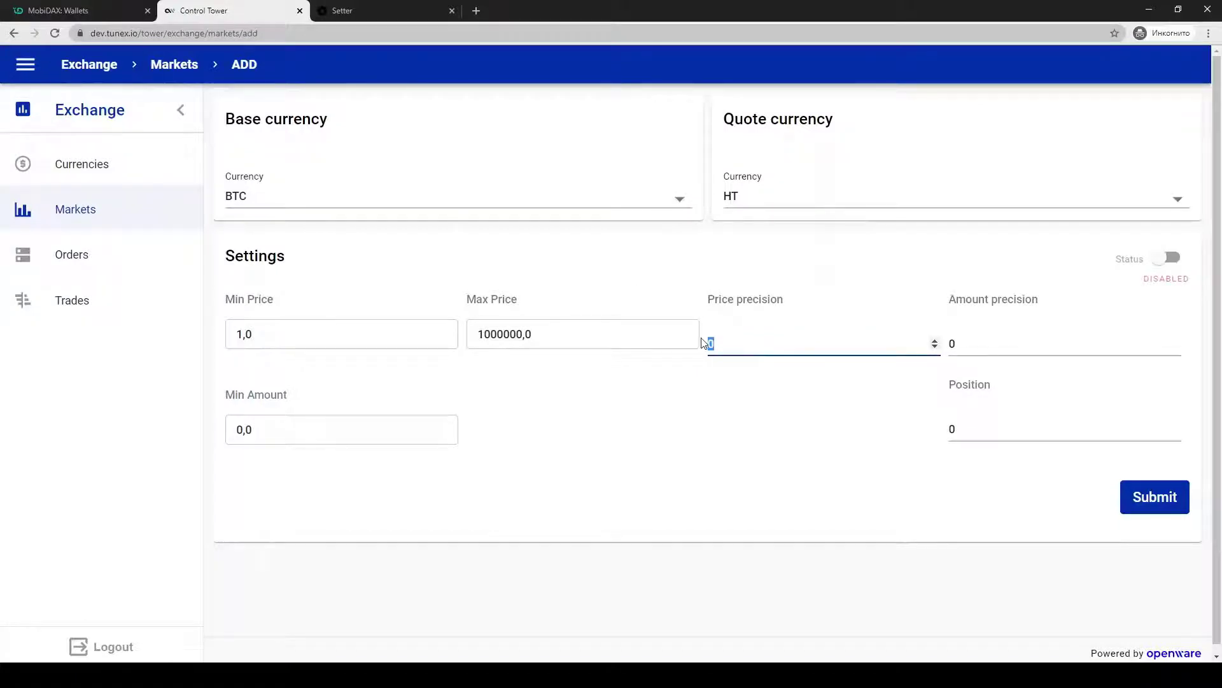
{"action": "left_click", "coordinate": [978, 344]}
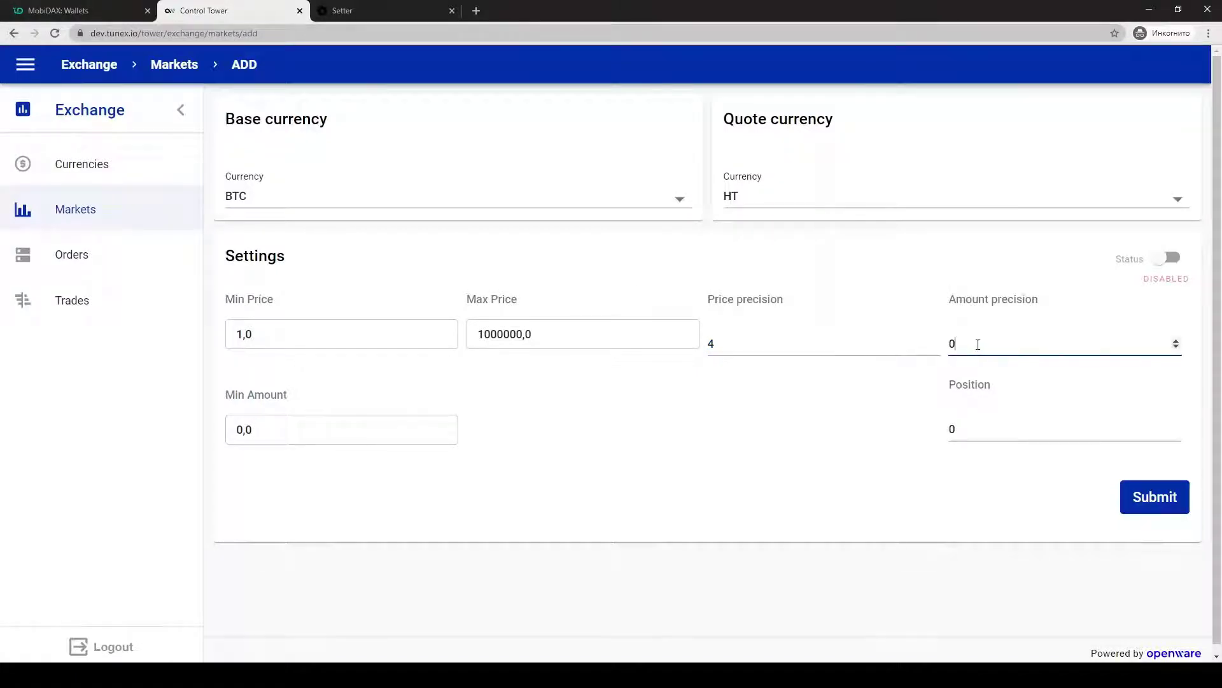
{"action": "left_click", "coordinate": [82, 11]}
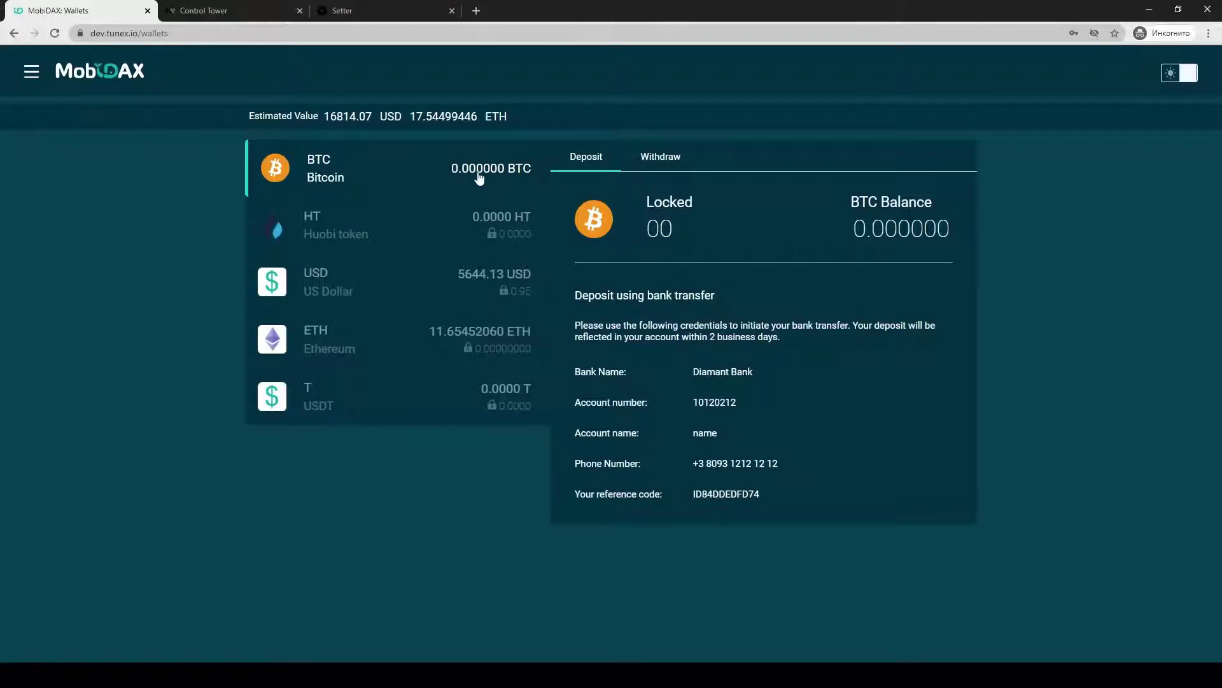
Step: Set the BTC/HT amount precision to 6 and fill in the minimum amount
{"action": "left_click", "coordinate": [249, 13]}
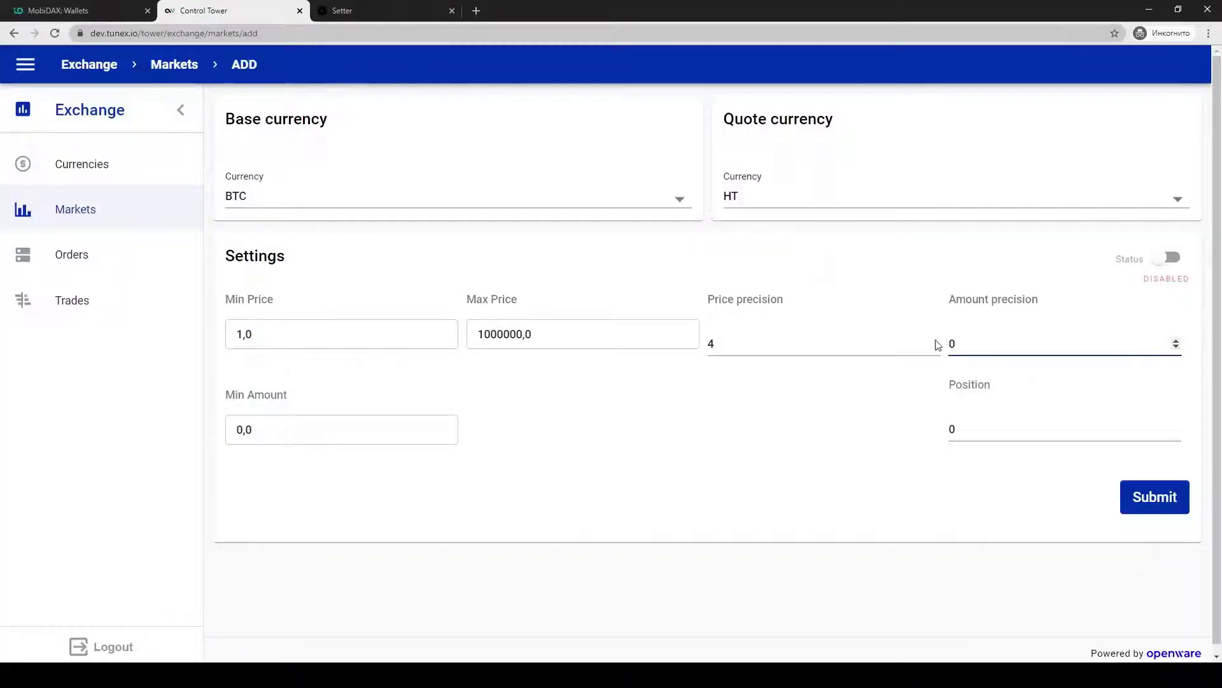
{"action": "double_click", "coordinate": [967, 345]}
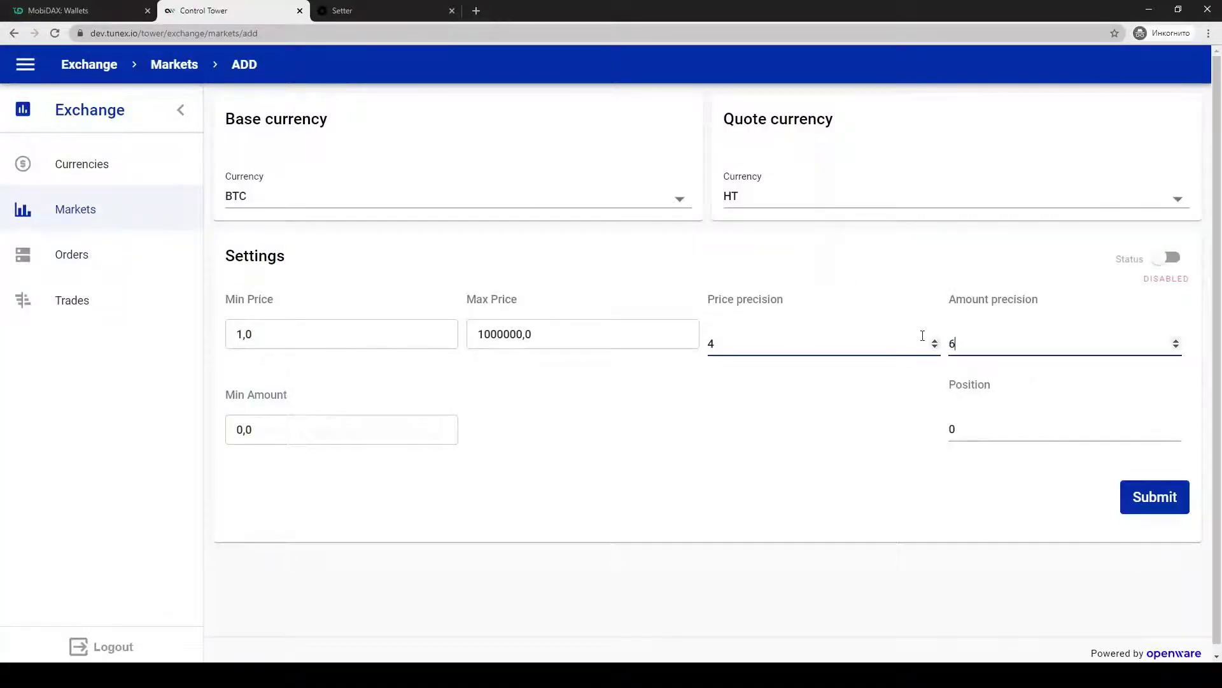
{"action": "left_click", "coordinate": [270, 433]}
{"action": "type", "text": "0"}
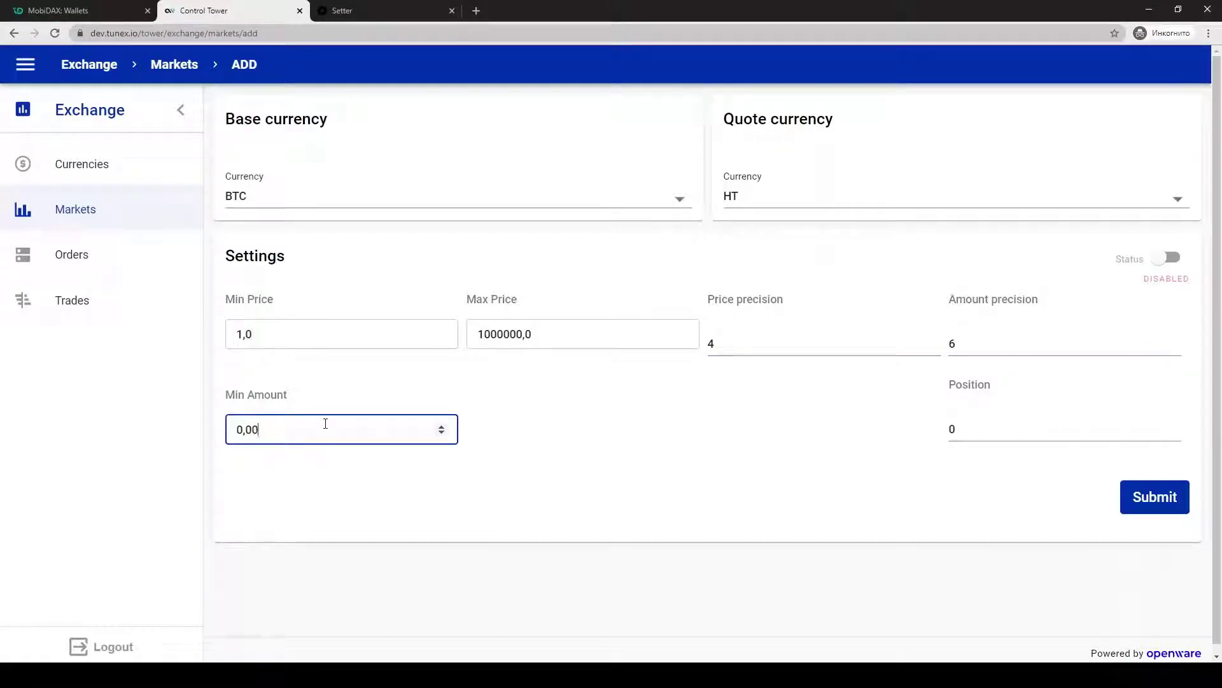
{"action": "type", "text": "0001"}
{"action": "triple_click", "coordinate": [282, 428]}
{"action": "left_click", "coordinate": [260, 428]}
{"action": "key", "text": "Tab"}
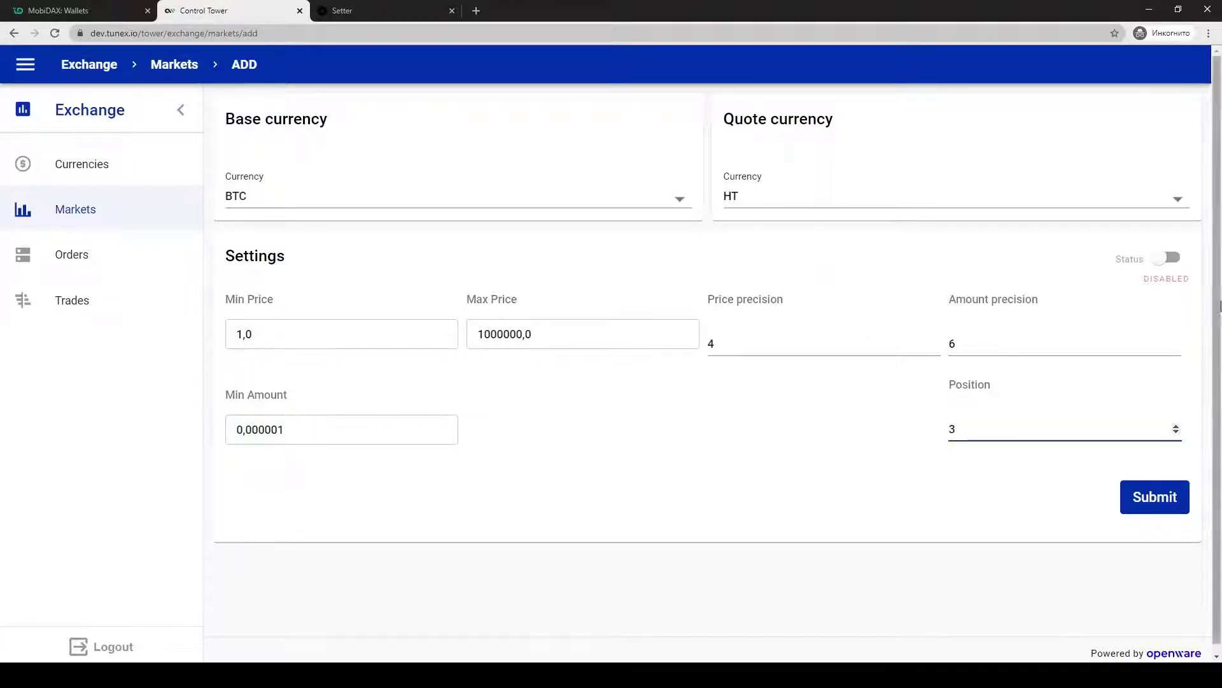
Step: Enable the BTC/HT market, create it, and return to MobiDAX's wallets page
{"action": "left_click", "coordinate": [1171, 258]}
{"action": "left_click", "coordinate": [997, 337]}
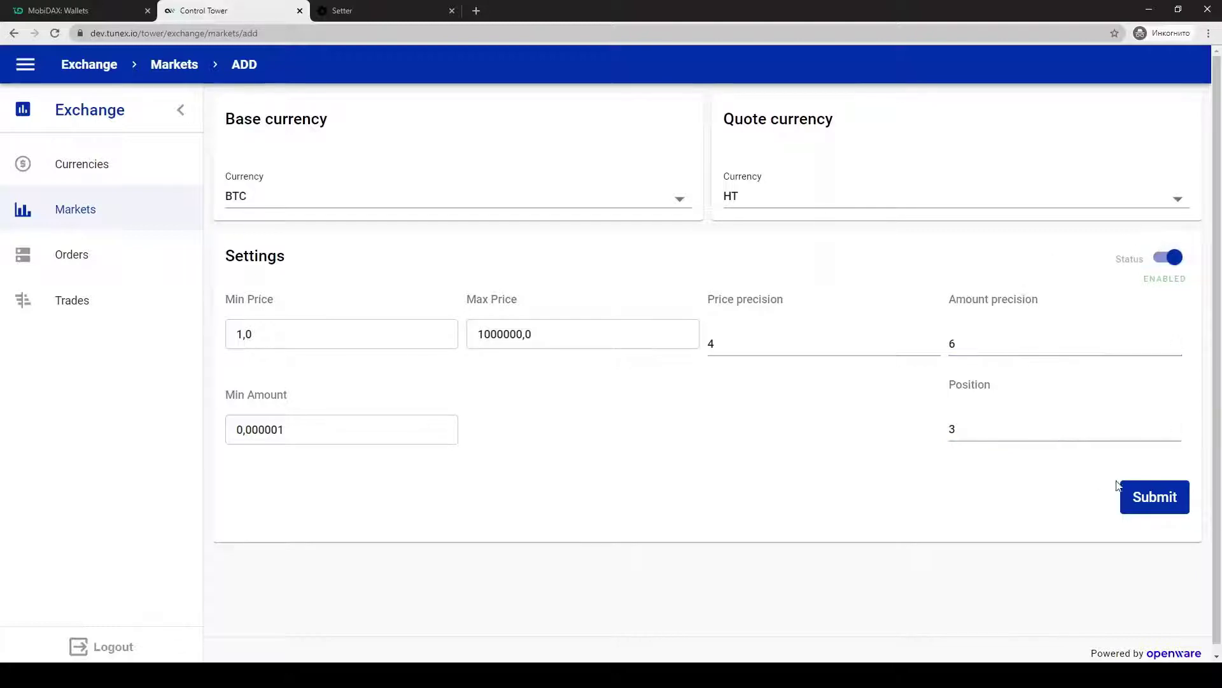
{"action": "left_click", "coordinate": [1154, 498]}
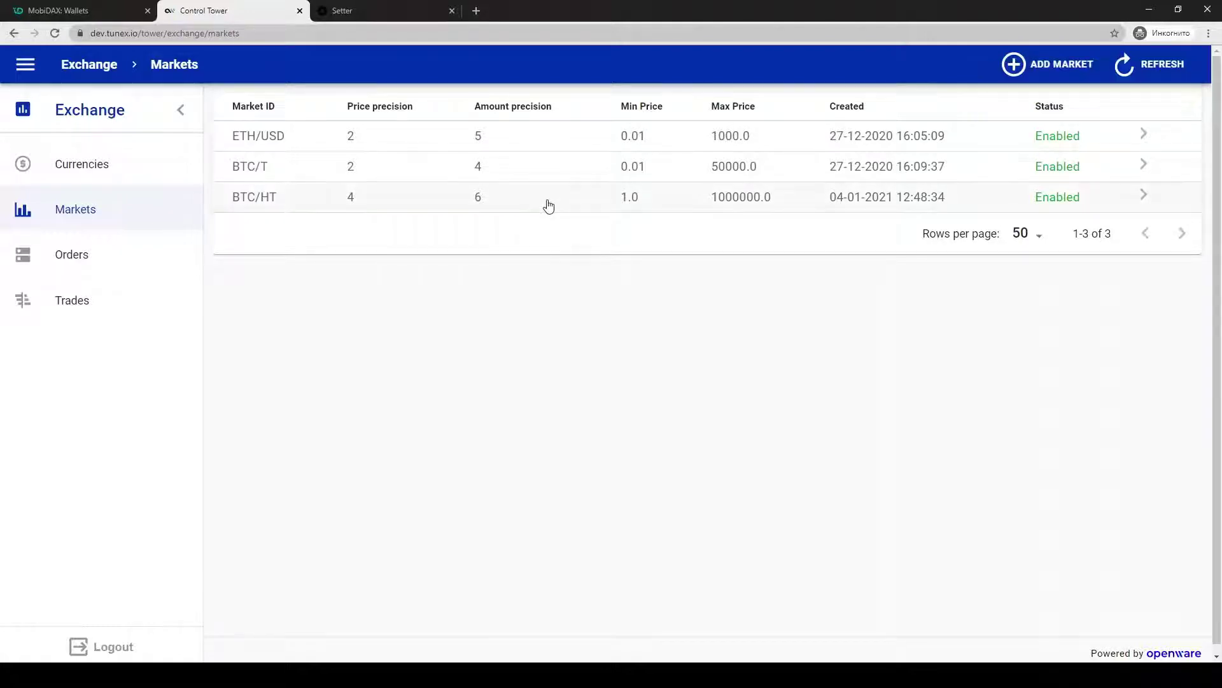
{"action": "left_click", "coordinate": [97, 9]}
{"action": "left_click", "coordinate": [21, 71]}
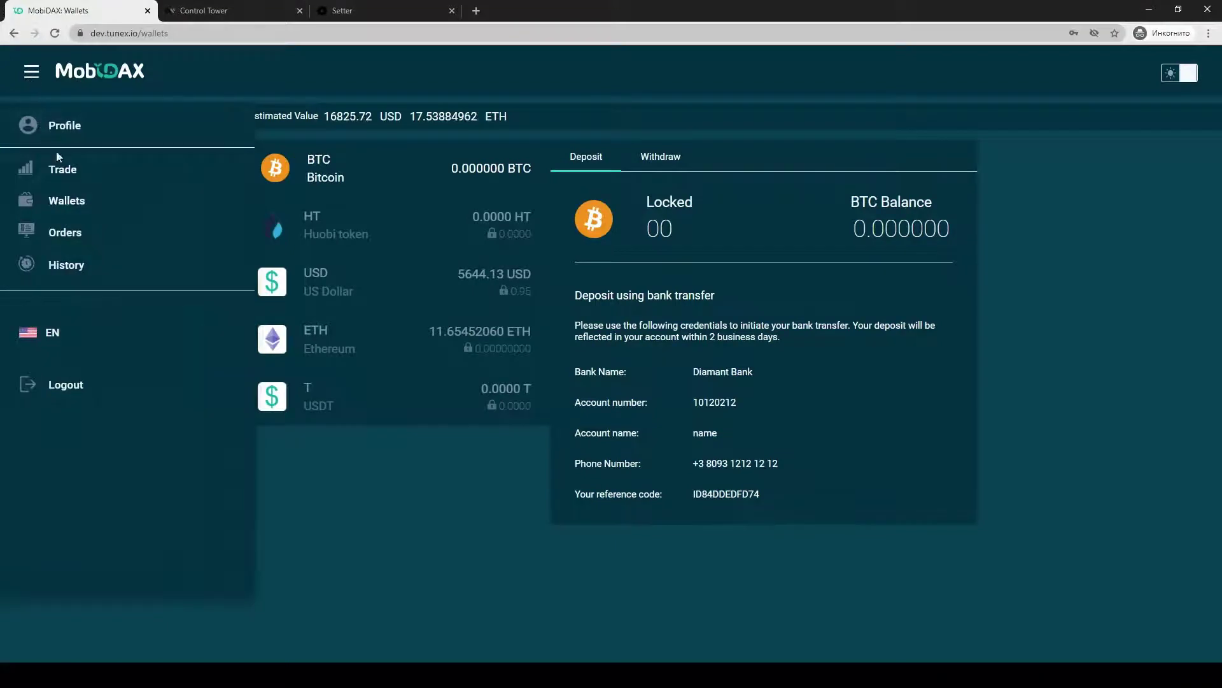
Step: Reload MobiDAX's trading page so the new BTC/HT market appears, and open it
{"action": "left_click", "coordinate": [63, 167]}
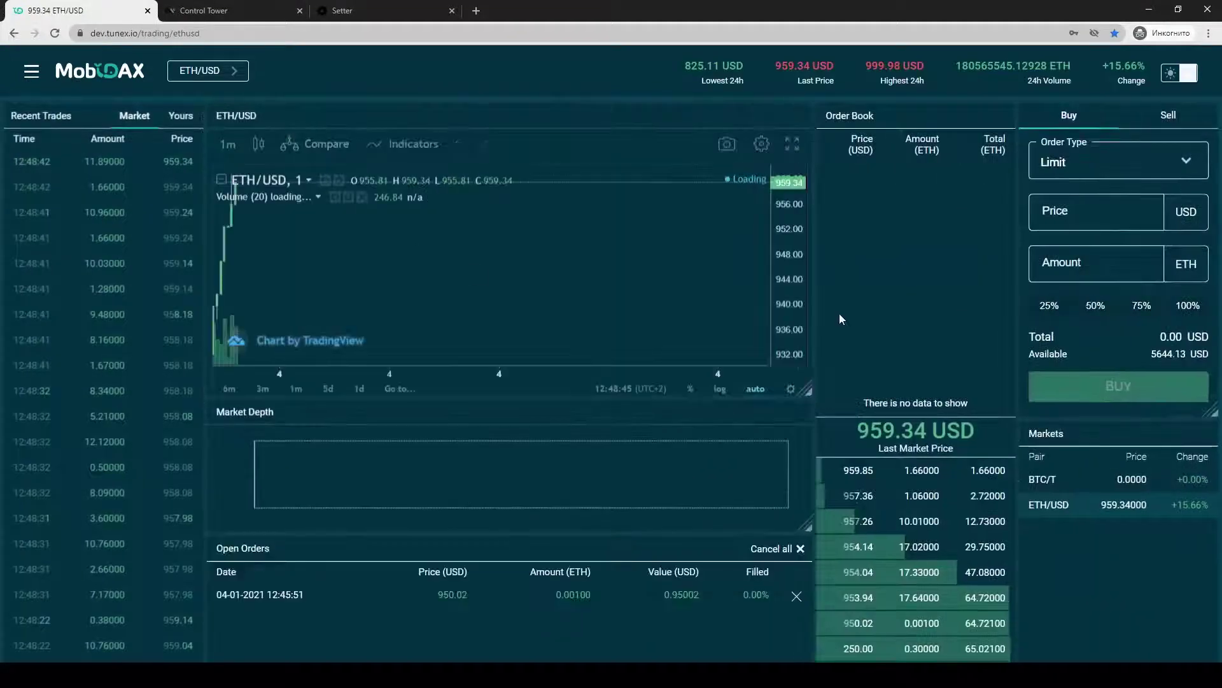
{"action": "left_click", "coordinate": [54, 33]}
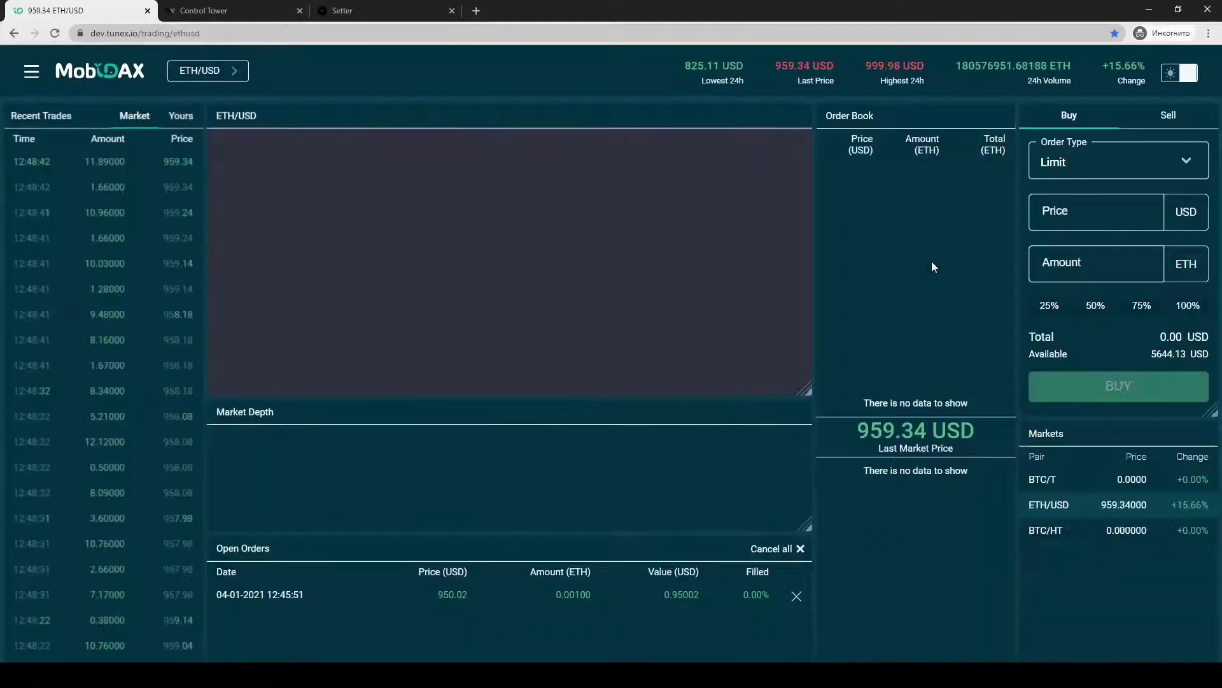
{"action": "left_click", "coordinate": [1076, 534]}
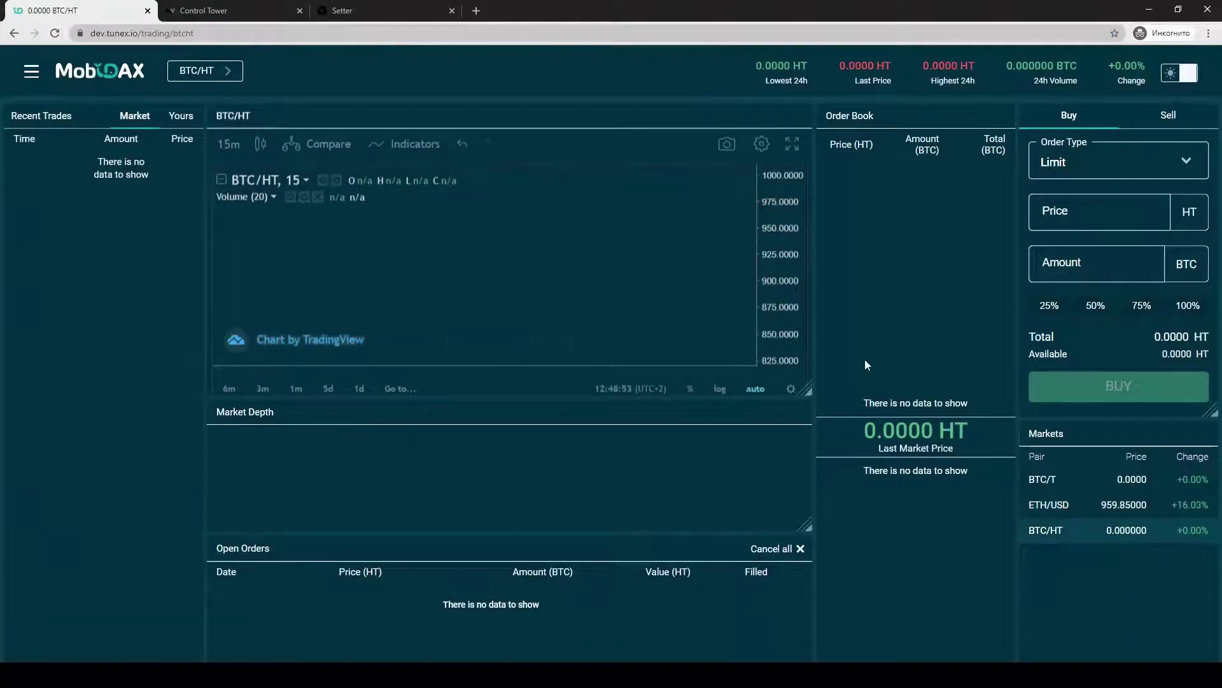
{"action": "left_click", "coordinate": [344, 12]}
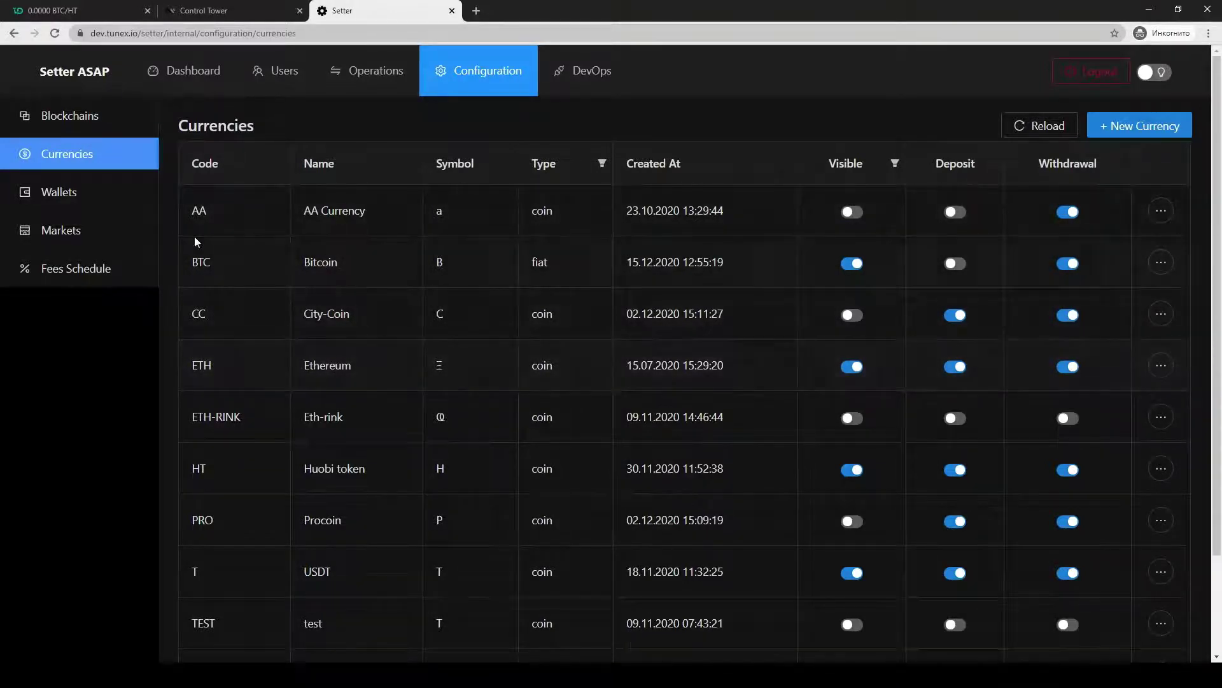
Step: In Setter, start a new market with base Ethereum (ETH) and quote Bitcoin (BTC)
{"action": "left_click", "coordinate": [61, 235]}
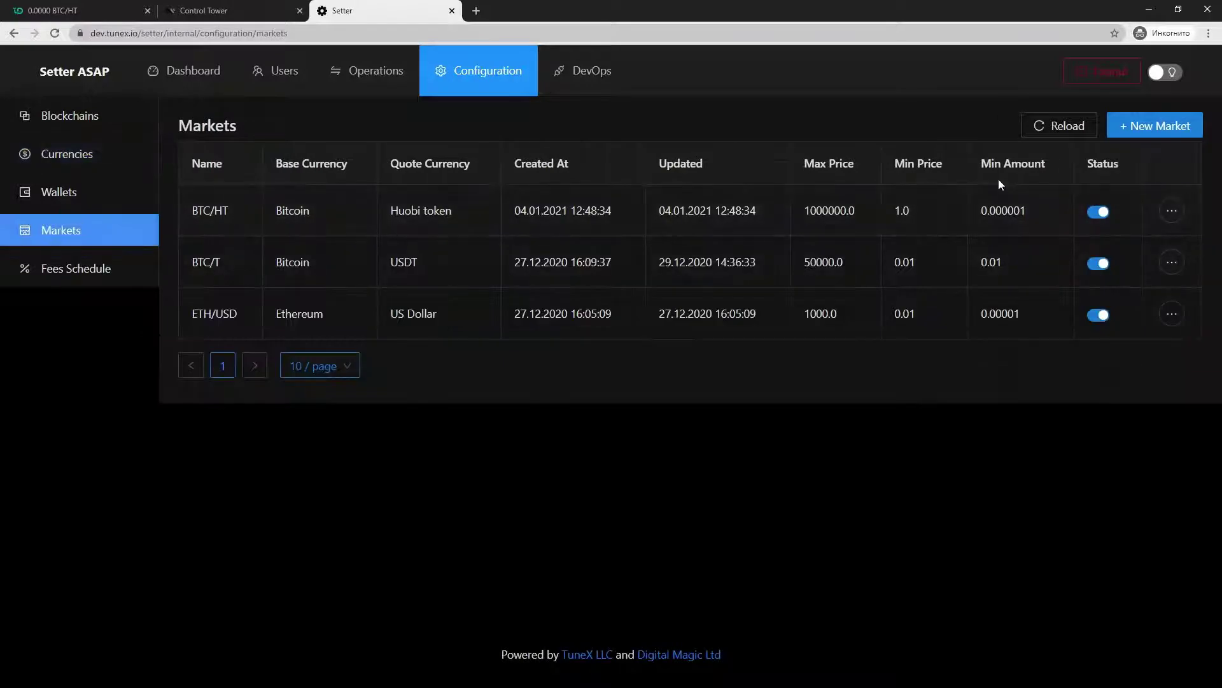
{"action": "left_click", "coordinate": [1169, 130]}
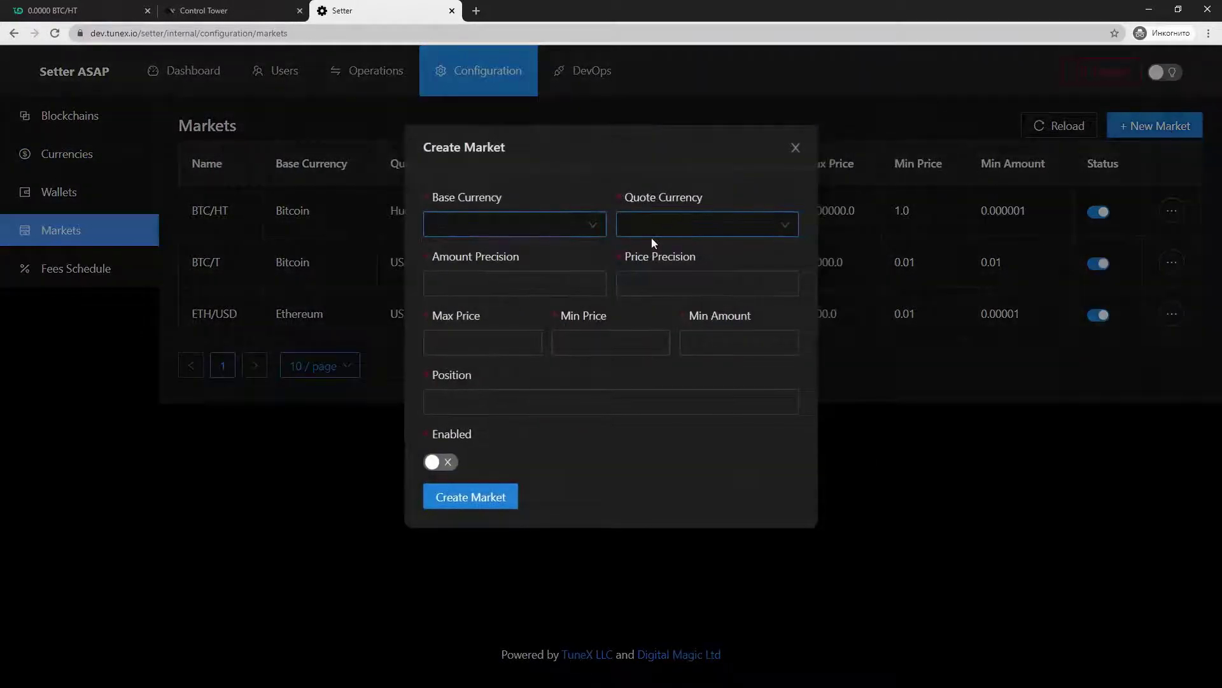
{"action": "left_click", "coordinate": [583, 232]}
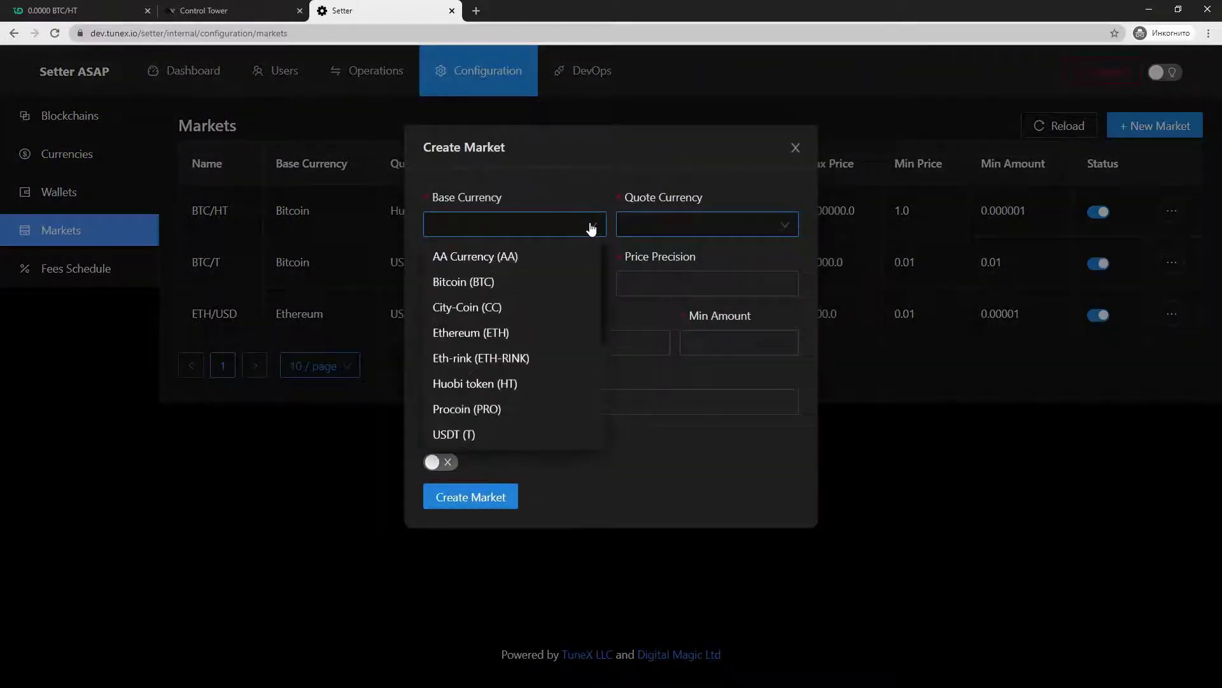
{"action": "left_click", "coordinate": [470, 333]}
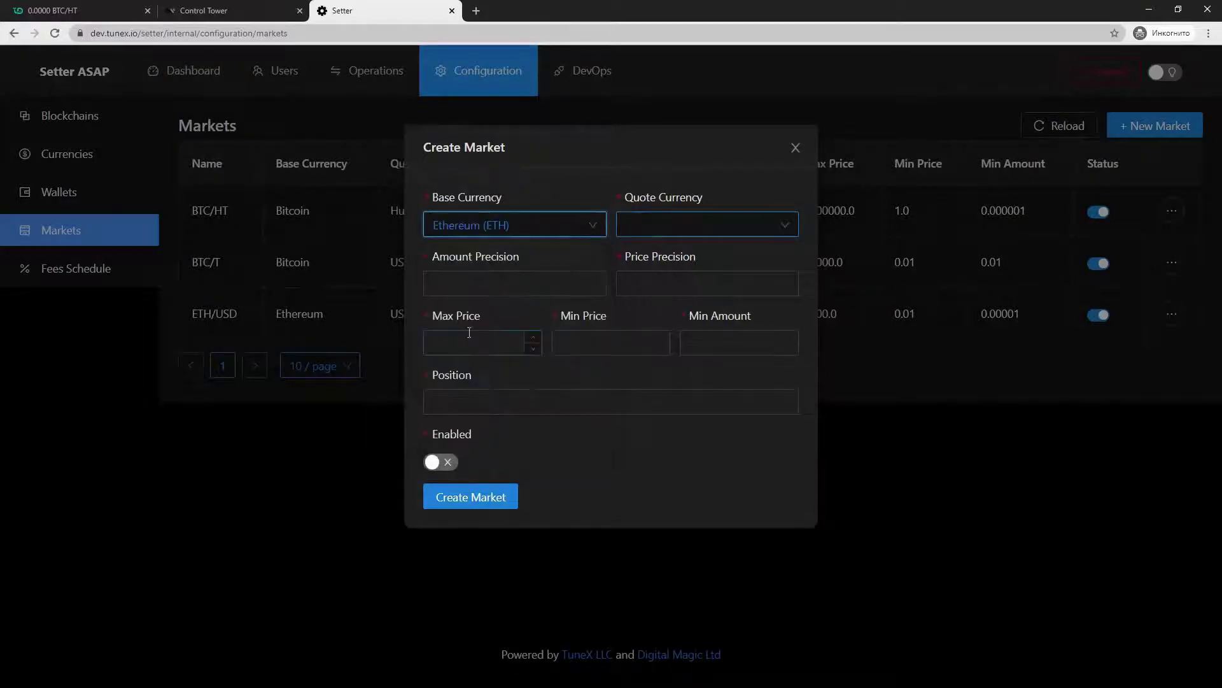
{"action": "left_click", "coordinate": [643, 232]}
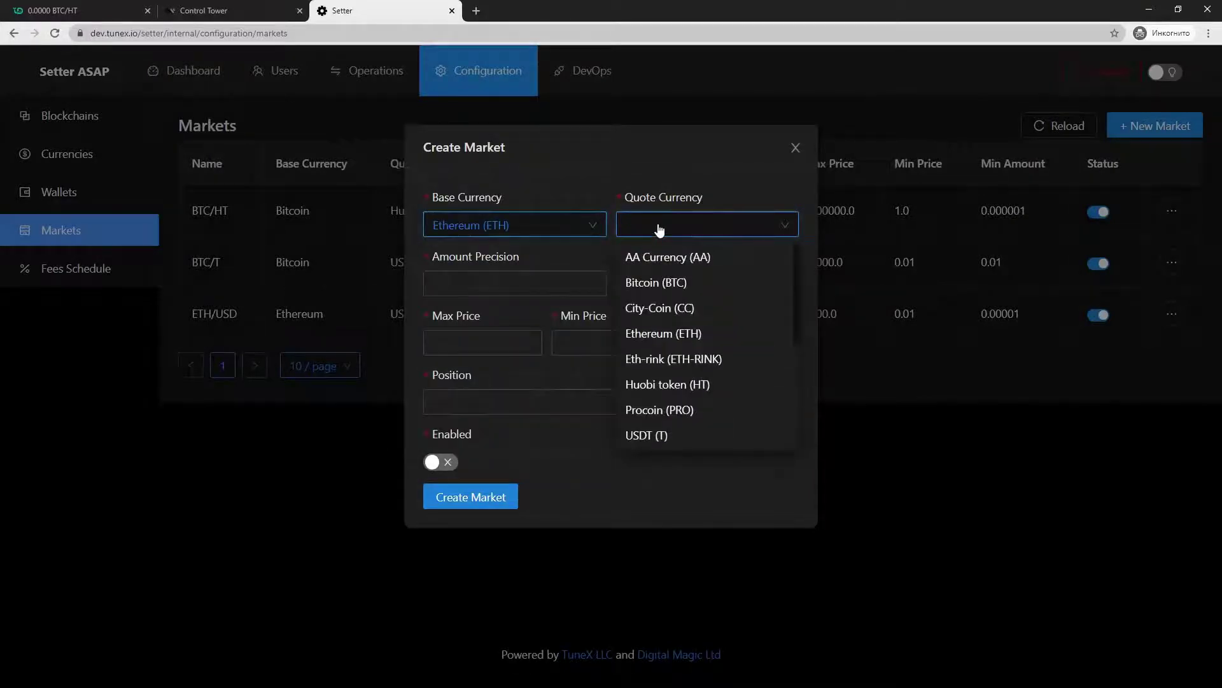
{"action": "left_click", "coordinate": [666, 286]}
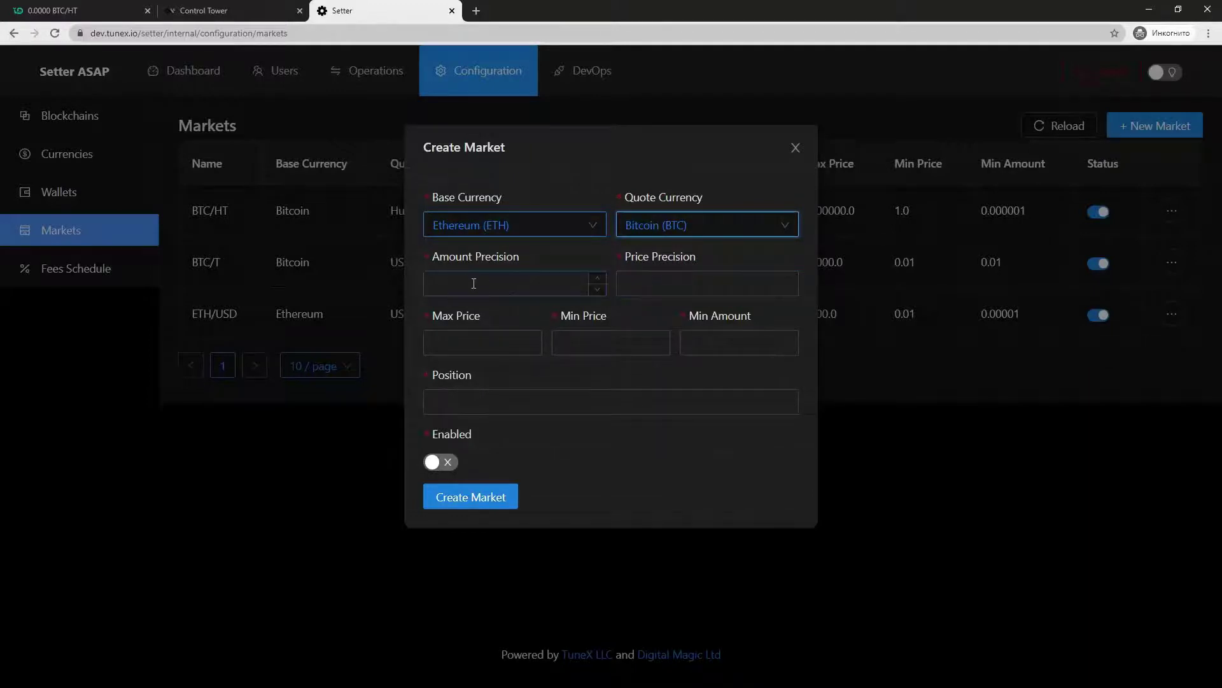
{"action": "left_click", "coordinate": [70, 13]}
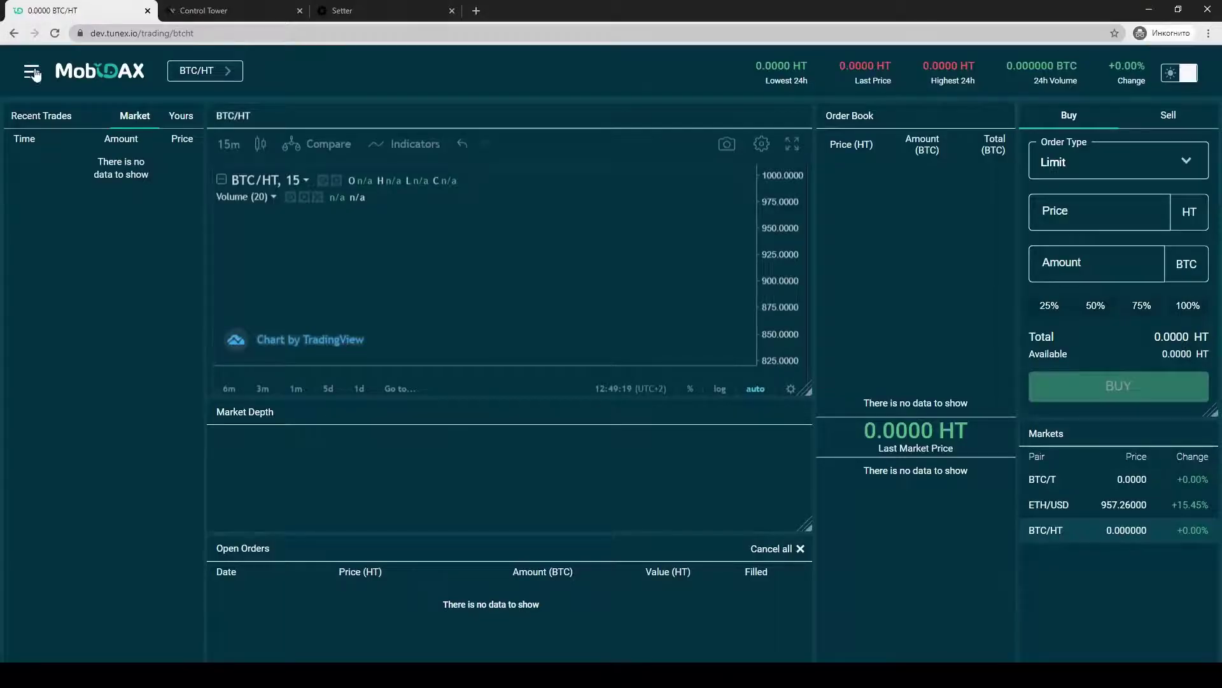
Step: Check MobiDAX's wallets and Control Tower's markets, then return to Setter's ETH/BTC form
{"action": "left_click", "coordinate": [33, 74]}
{"action": "left_click", "coordinate": [70, 203]}
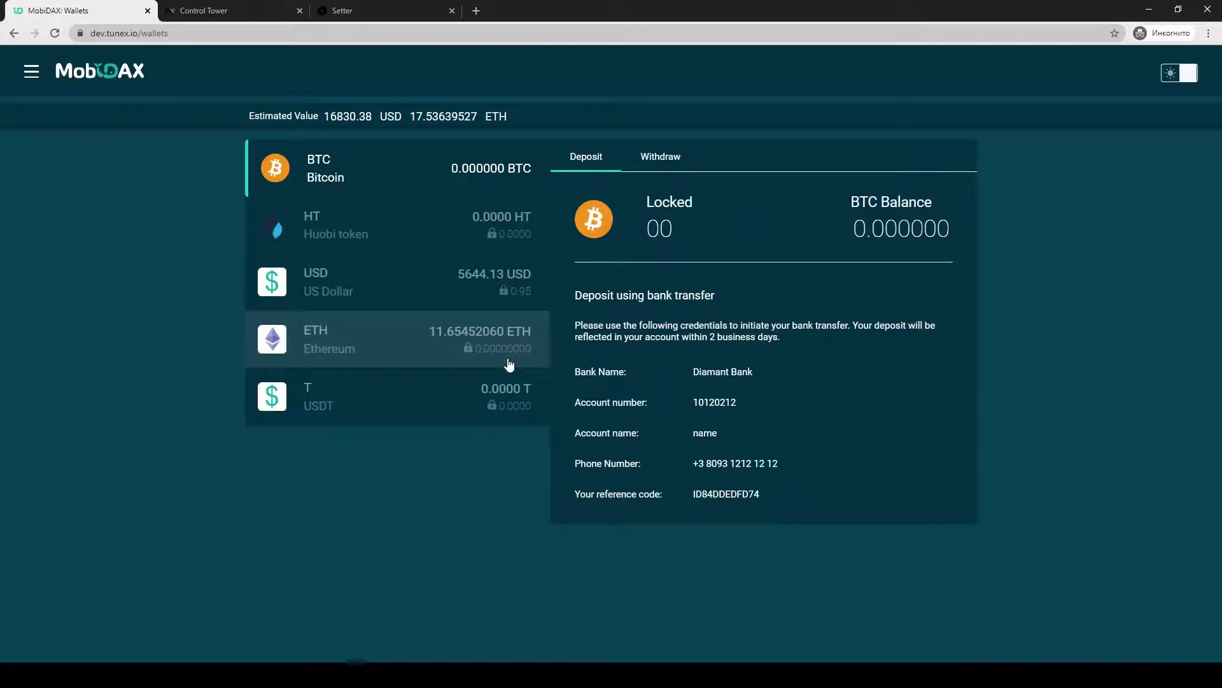
{"action": "left_click", "coordinate": [216, 12]}
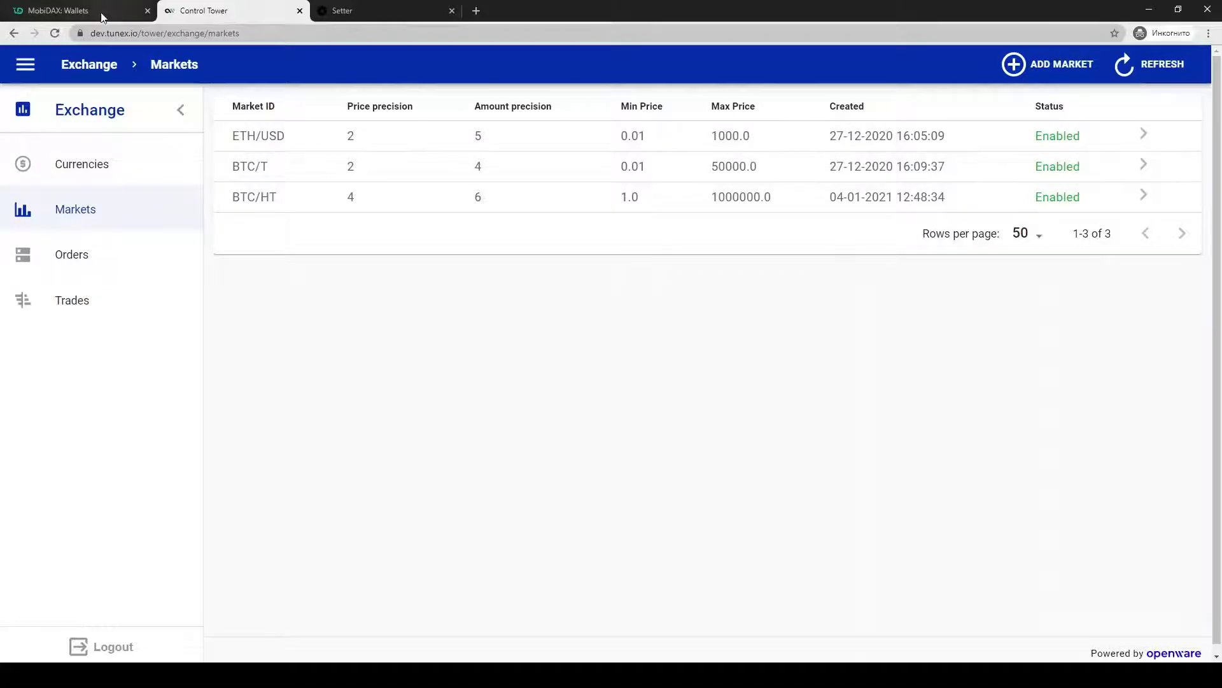
{"action": "left_click", "coordinate": [102, 17]}
{"action": "left_click", "coordinate": [221, 8]}
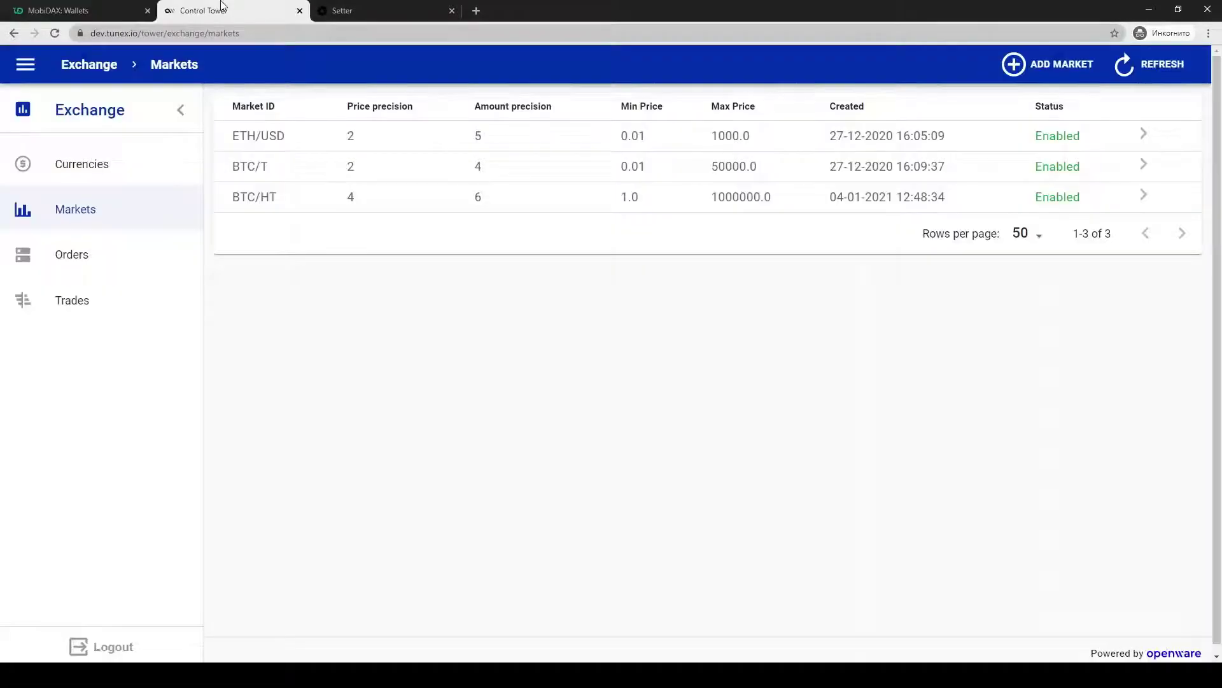
{"action": "left_click", "coordinate": [366, 7]}
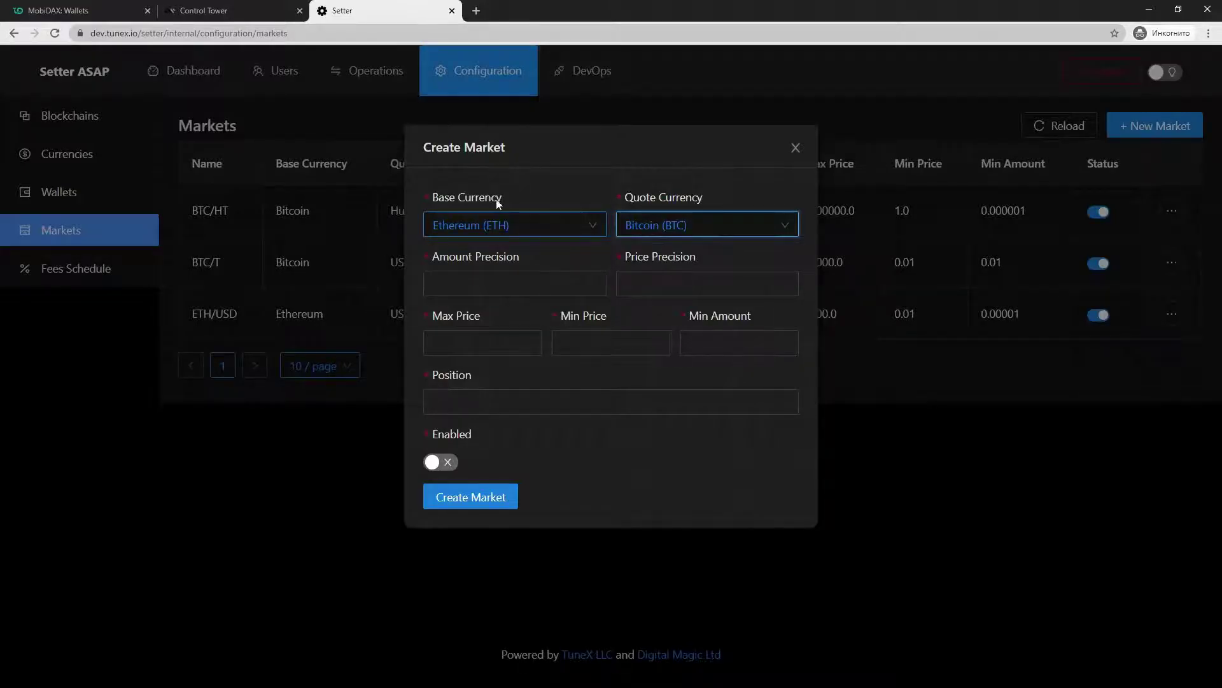
Step: Enter amount precision 4, price precision 6, max price 1.00, min price 0.000001, min amount 0.0001
{"action": "left_click", "coordinate": [526, 274]}
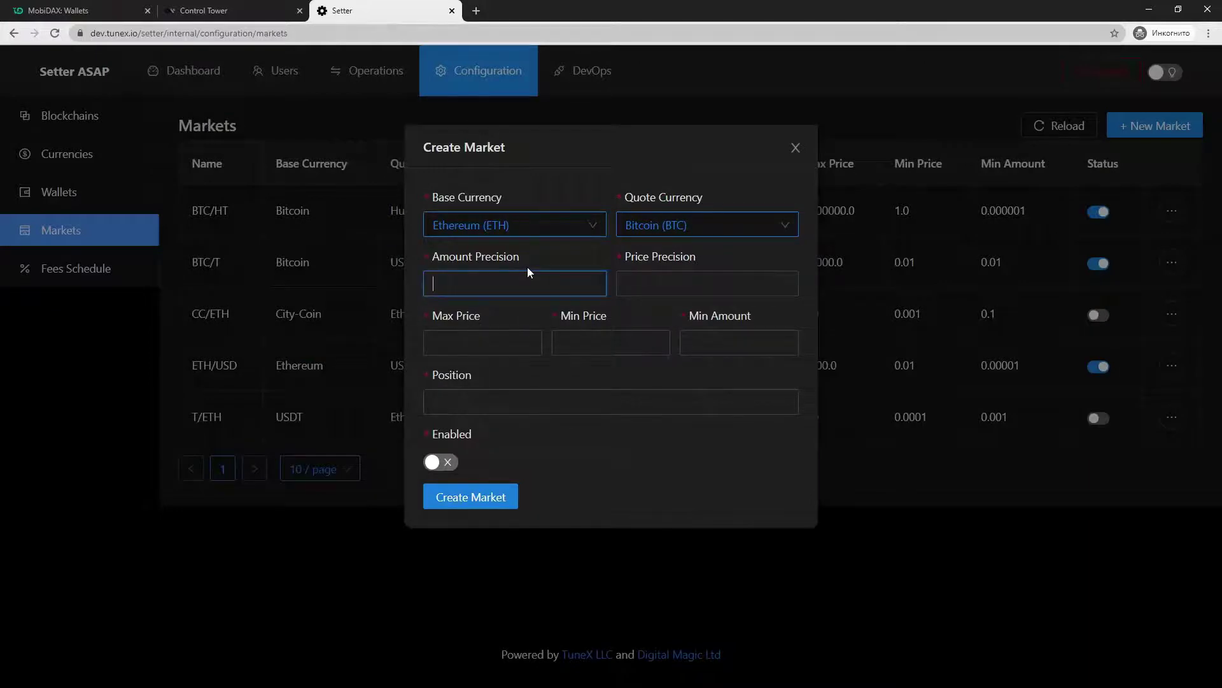
{"action": "type", "text": "4"}
{"action": "left_click", "coordinate": [648, 287]}
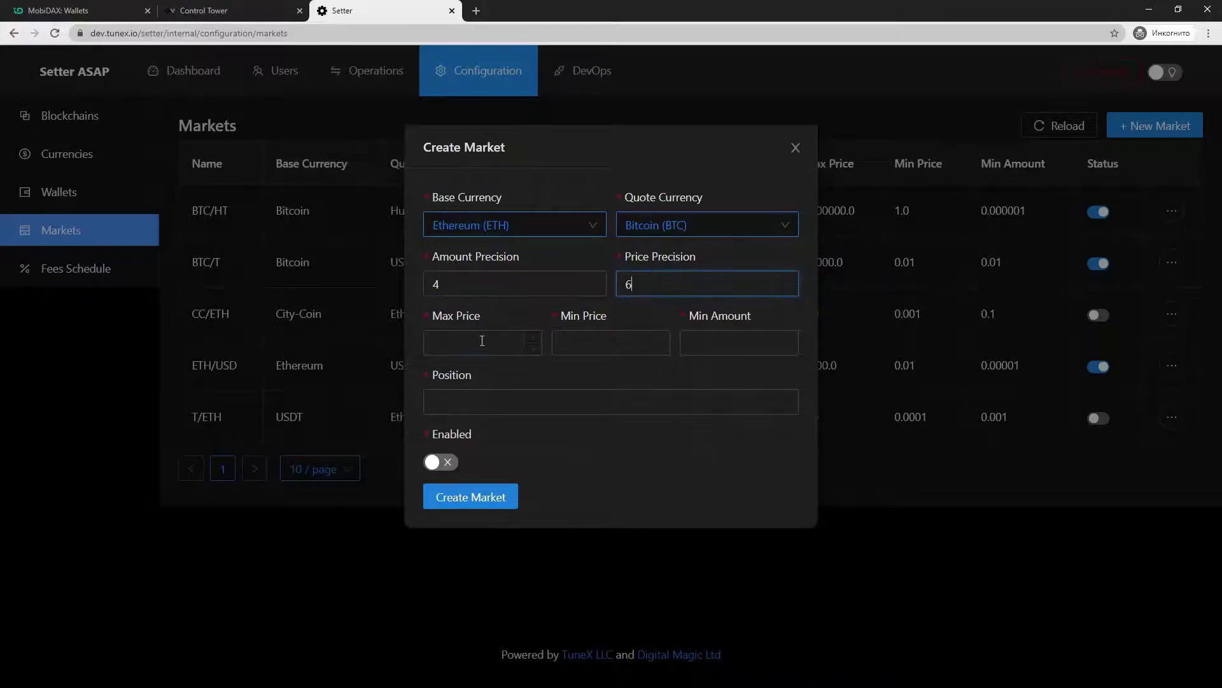
{"action": "left_click", "coordinate": [482, 340]}
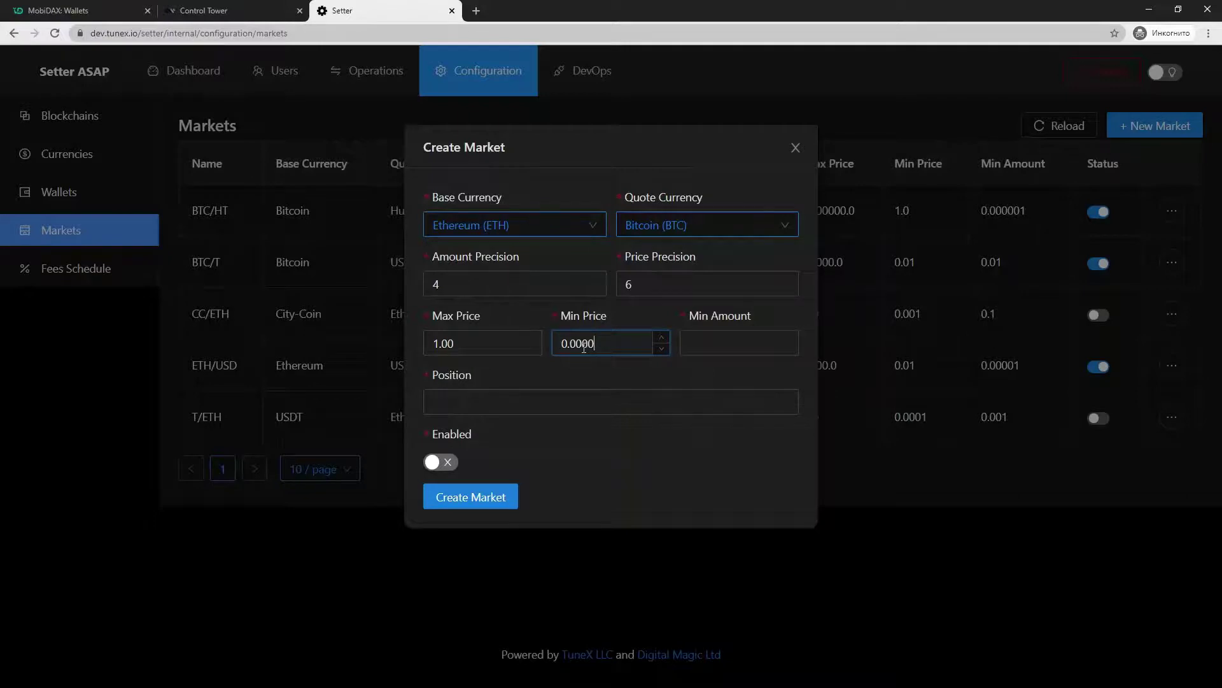
{"action": "left_click", "coordinate": [704, 346]}
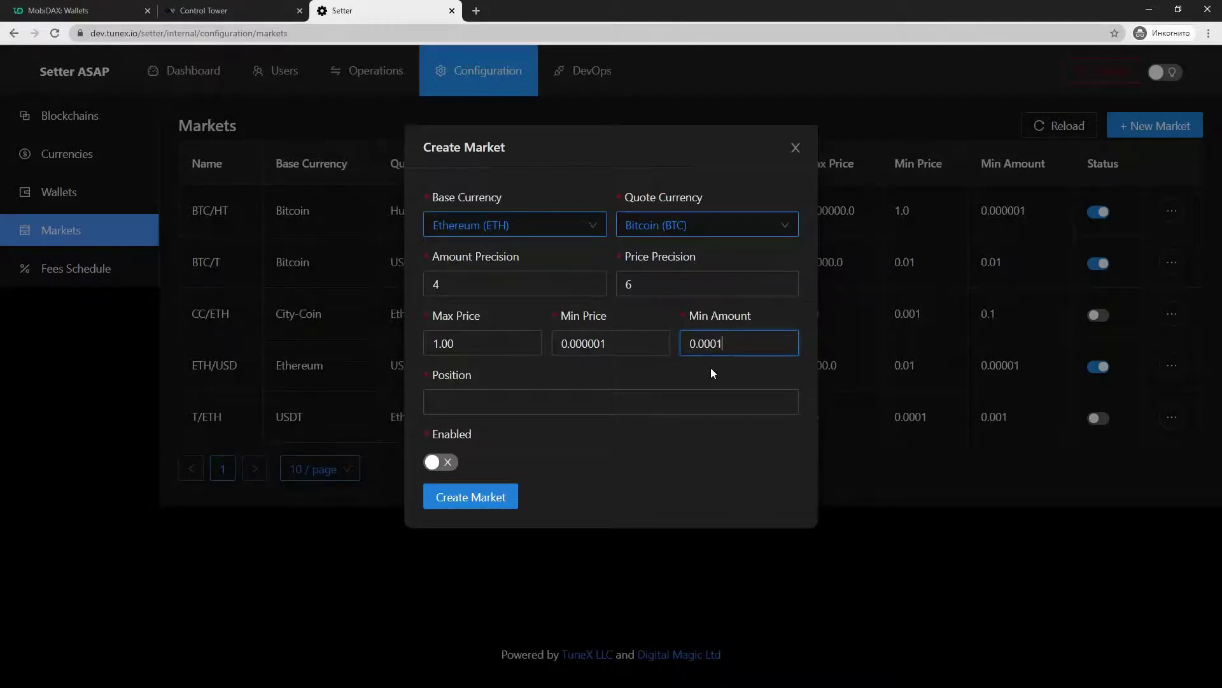
Step: Fill in the position, mark the ETH/BTC market enabled and create it
{"action": "left_click", "coordinate": [527, 405]}
{"action": "left_click", "coordinate": [446, 463]}
{"action": "left_click", "coordinate": [480, 498]}
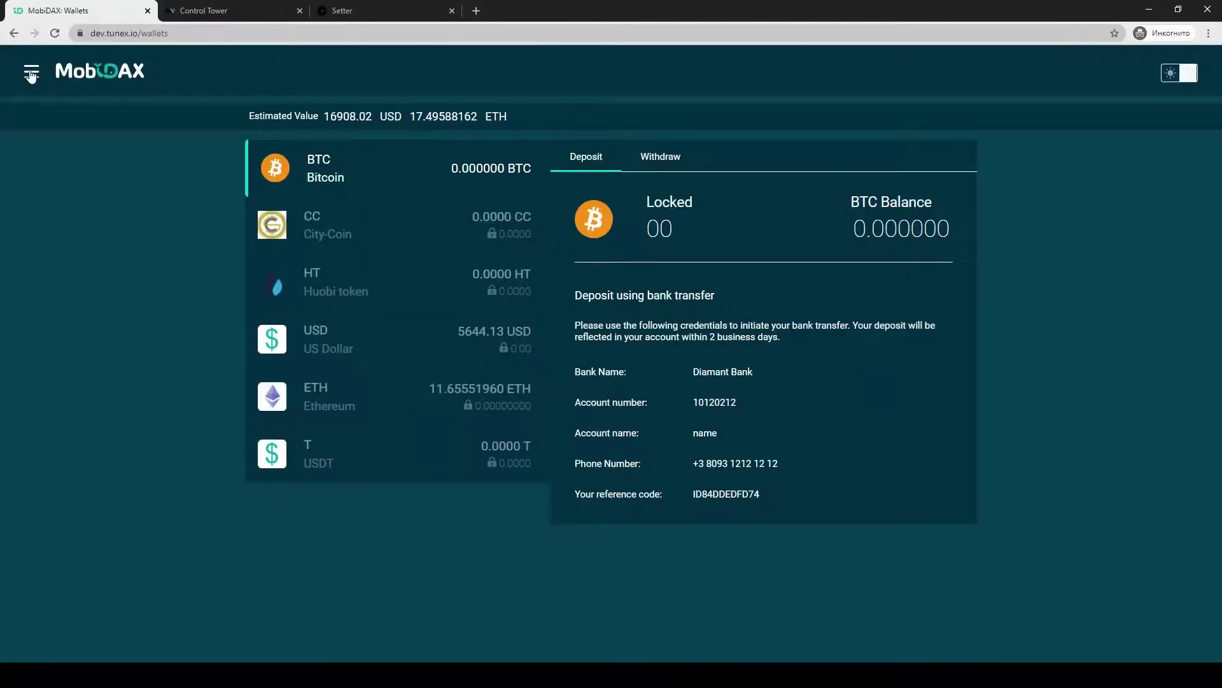
Step: Open MobiDAX's ETH/BTC trading page, then view Setter's six-market list including ETH/BTC
{"action": "left_click", "coordinate": [30, 73]}
{"action": "left_click", "coordinate": [67, 170]}
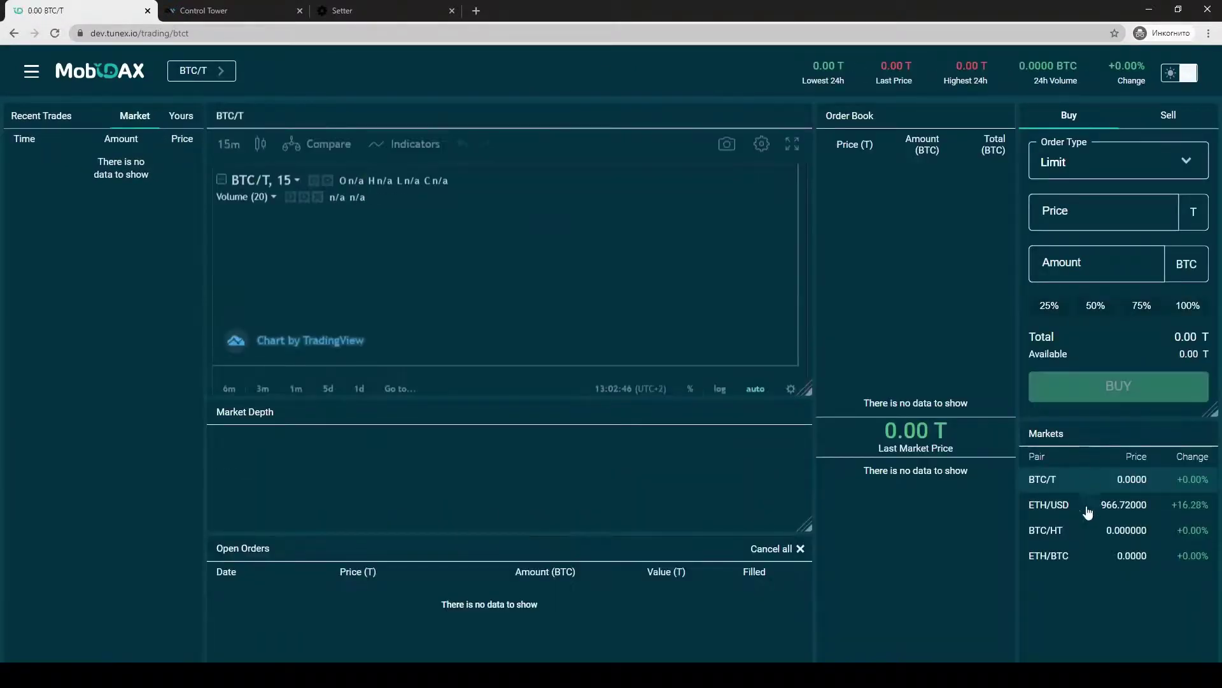
{"action": "left_click", "coordinate": [1122, 557]}
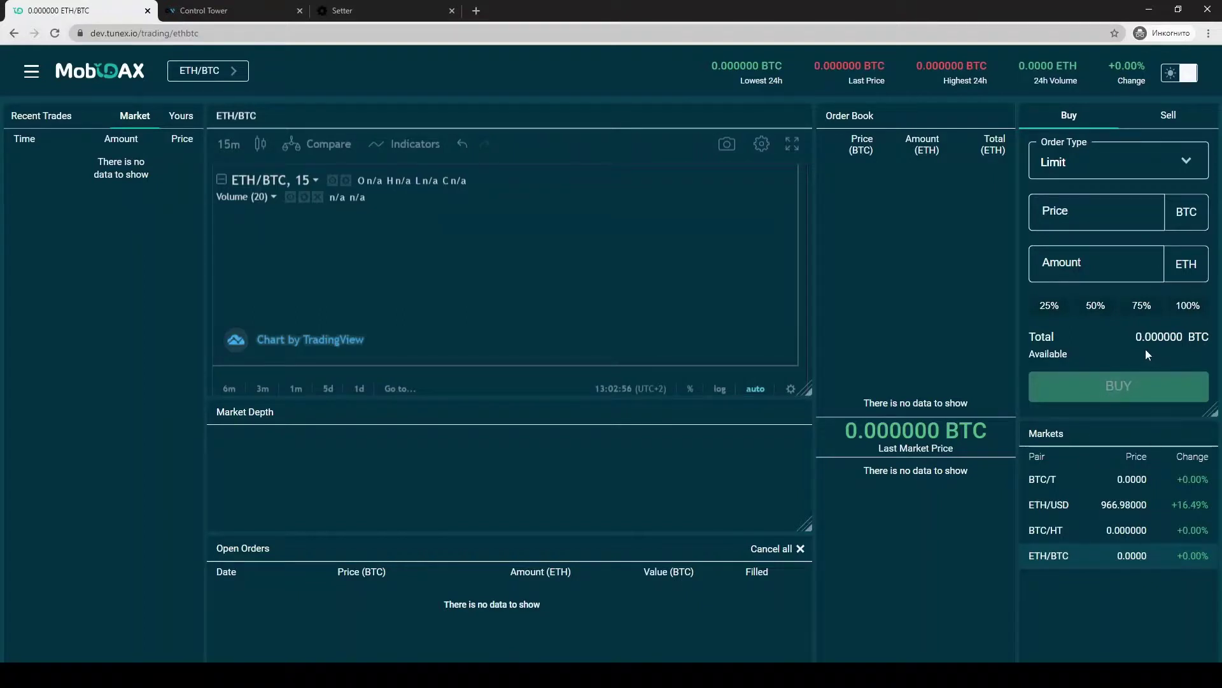
{"action": "left_click_drag", "start_coordinate": [1185, 337], "coordinate": [1146, 337]}
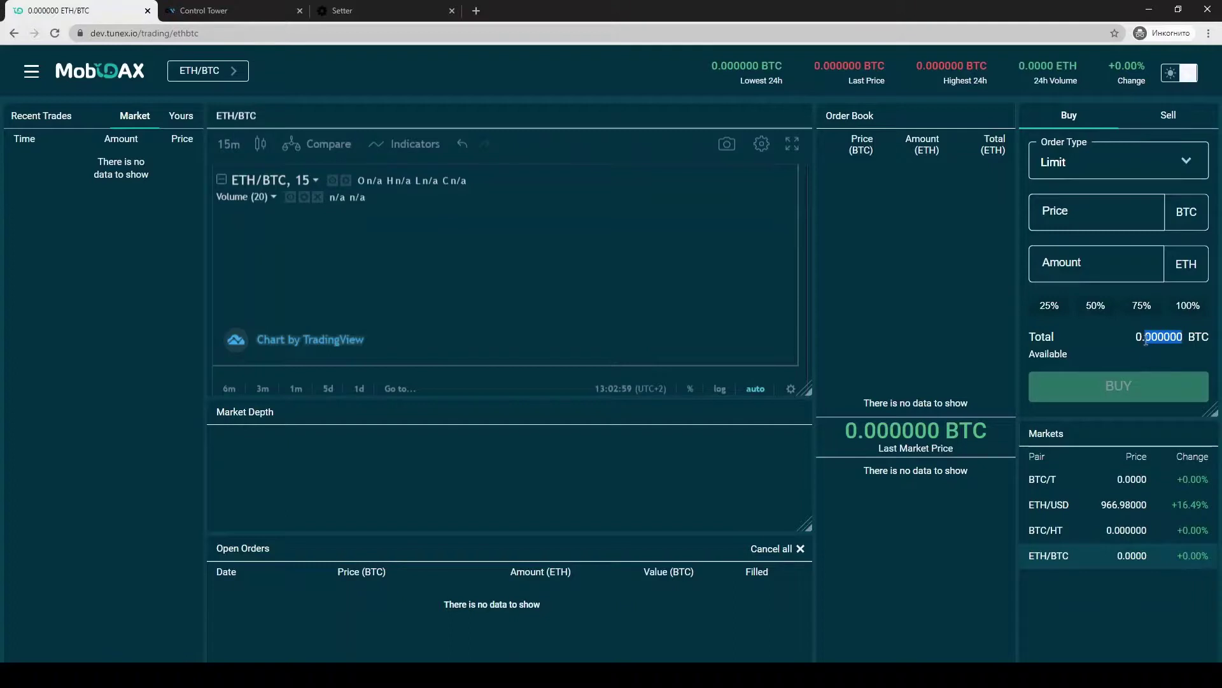
{"action": "left_click", "coordinate": [390, 10]}
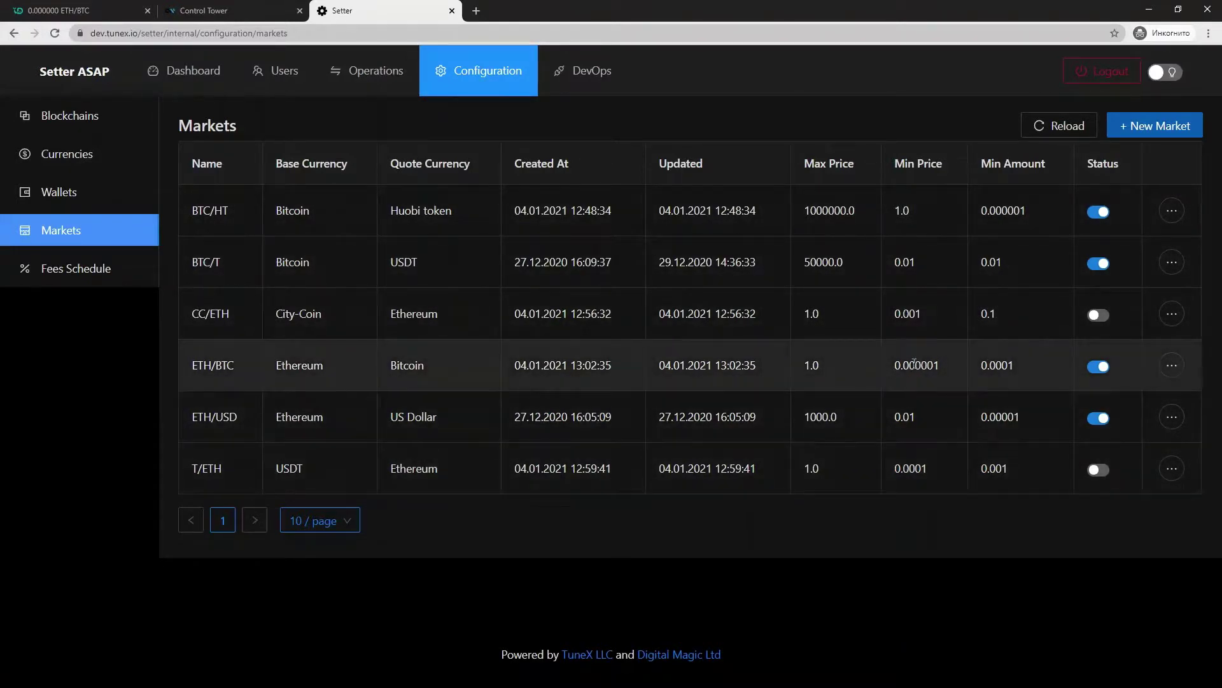
{"action": "left_click_drag", "start_coordinate": [902, 365], "coordinate": [1015, 364]}
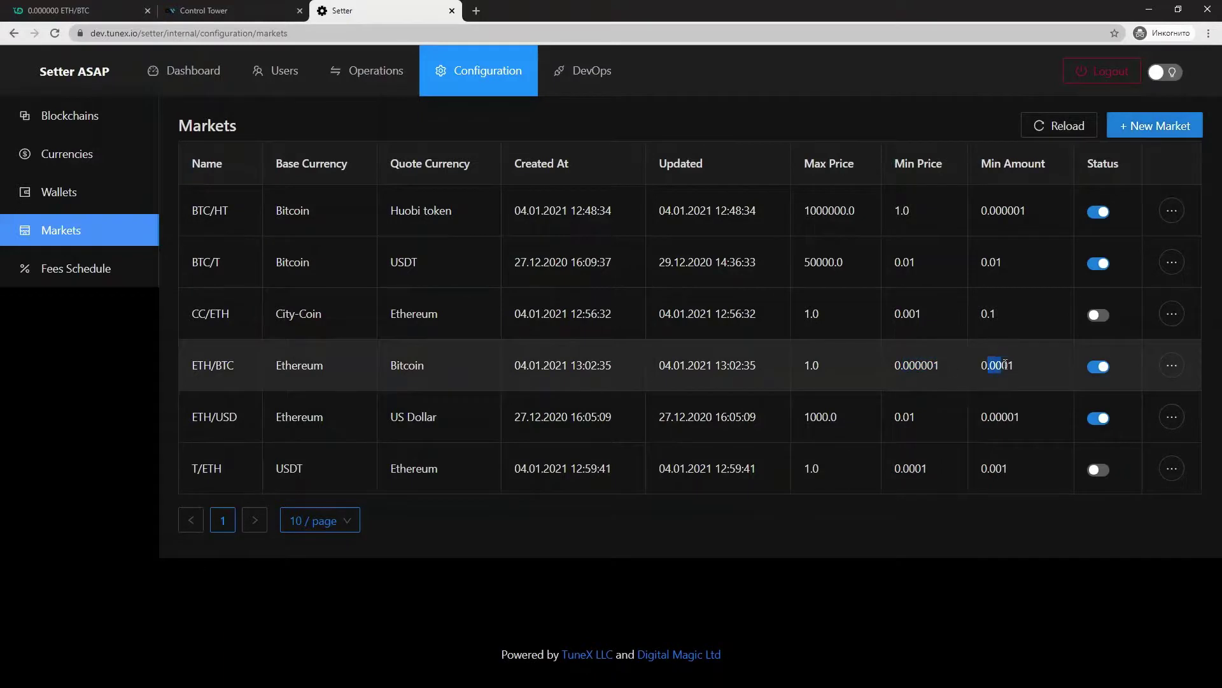